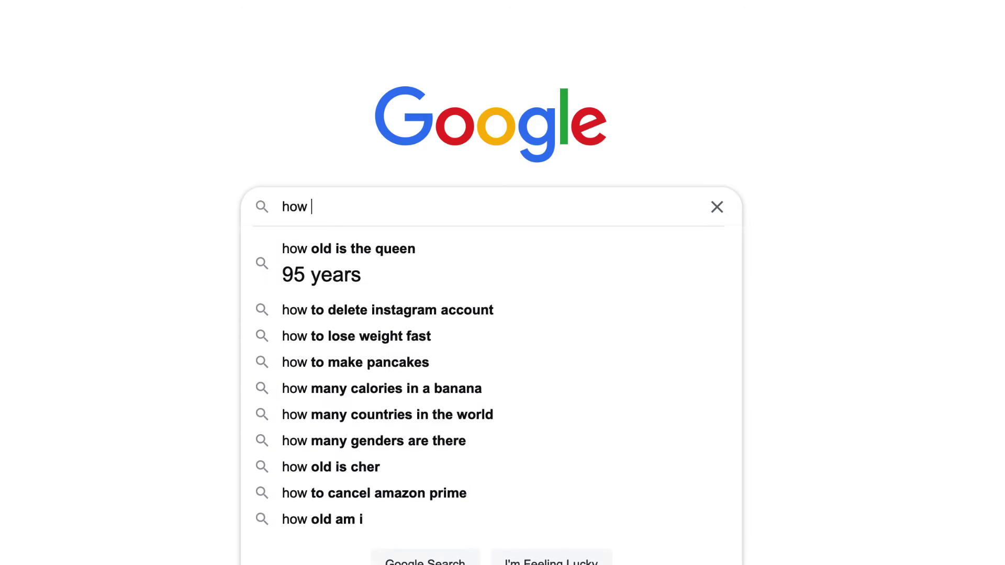
Search Google for drawing an arrow in Figma and choose the video on making a nice curved arrow.
{"action": "type", "text": "arrow in figm"}
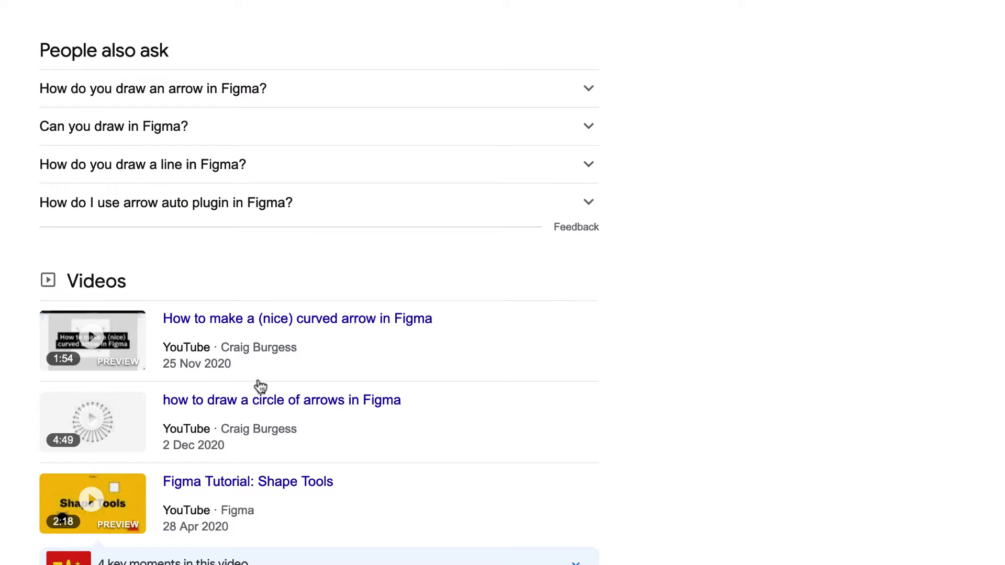
{"action": "left_click", "coordinate": [290, 322]}
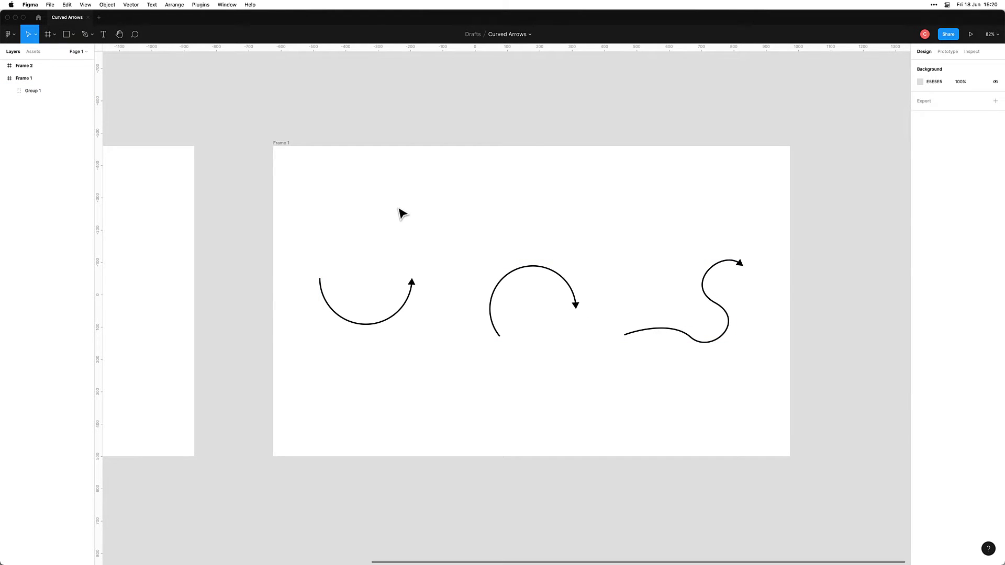
Ungroup the three curved arrows in Frame 1.
{"action": "left_click_drag", "start_coordinate": [399, 212], "coordinate": [686, 375]}
{"action": "key", "text": "super+shift+g"}
{"action": "left_click", "coordinate": [511, 404]}
Draw a horizontal line about 1080 px long across the upper part of Frame 2.
{"action": "left_click_drag", "start_coordinate": [202, 260], "coordinate": [574, 273]}
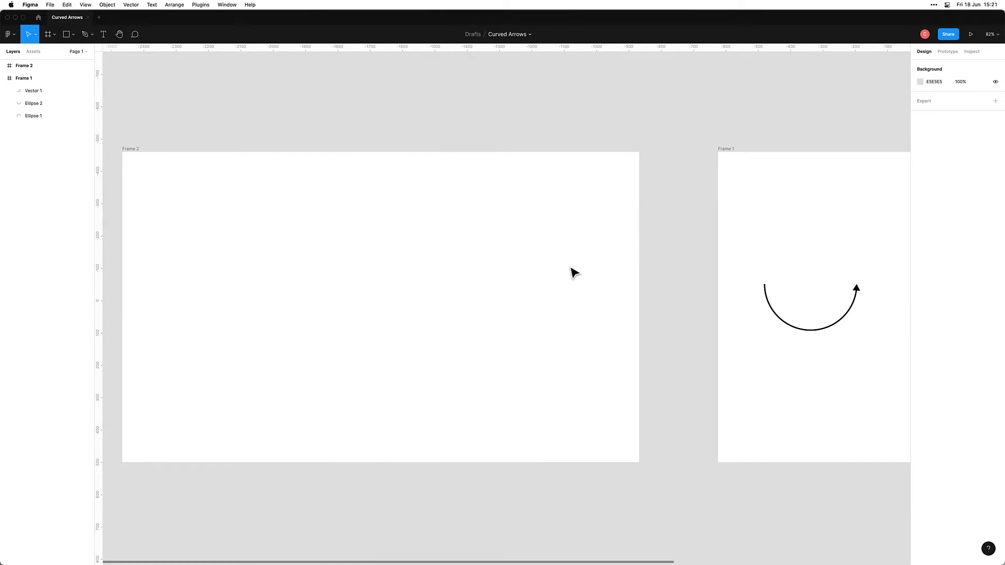
{"action": "left_click", "coordinate": [384, 291]}
{"action": "scroll", "coordinate": [360, 285], "scroll_direction": "up", "scroll_amount": 1}
{"action": "left_click_drag", "start_coordinate": [298, 267], "coordinate": [349, 292]}
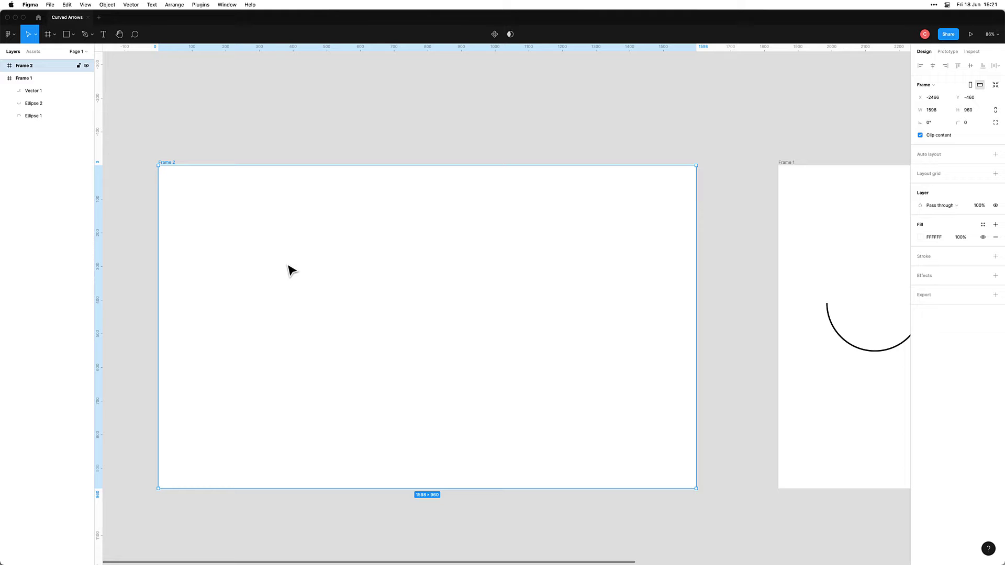
{"action": "key", "text": "l"}
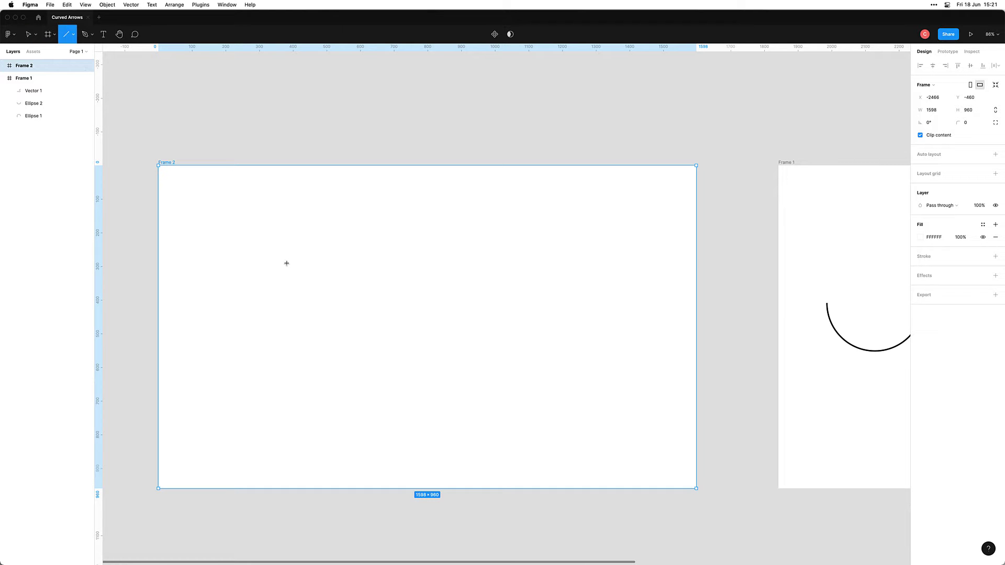
{"action": "mouse_move", "coordinate": [243, 249]}
{"action": "left_mouse_down"}
{"action": "mouse_move", "coordinate": [493, 250]}
{"action": "mouse_move", "coordinate": [605, 238]}
{"action": "left_mouse_up"}
{"action": "left_click", "coordinate": [523, 139]}
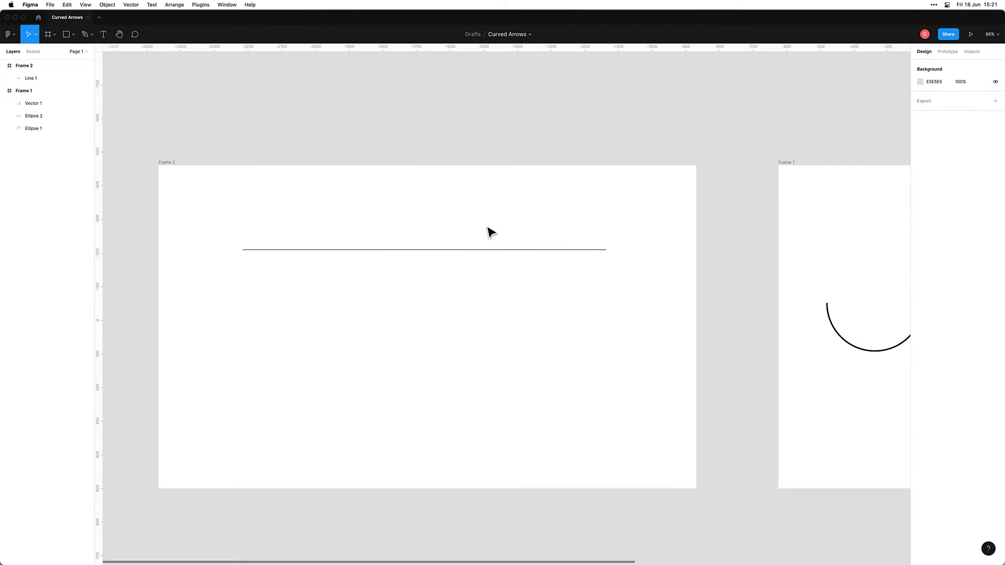
Set the stroke thickness of the line in Frame 2 to 8.
{"action": "left_click", "coordinate": [466, 250]}
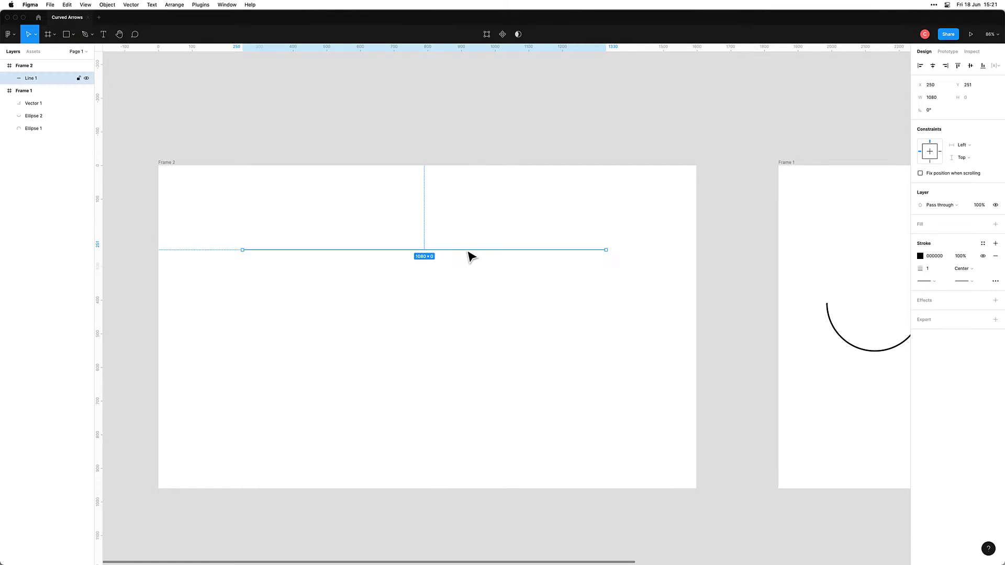
{"action": "left_click", "coordinate": [938, 268]}
{"action": "type", "text": "5"}
{"action": "key", "text": "Return"}
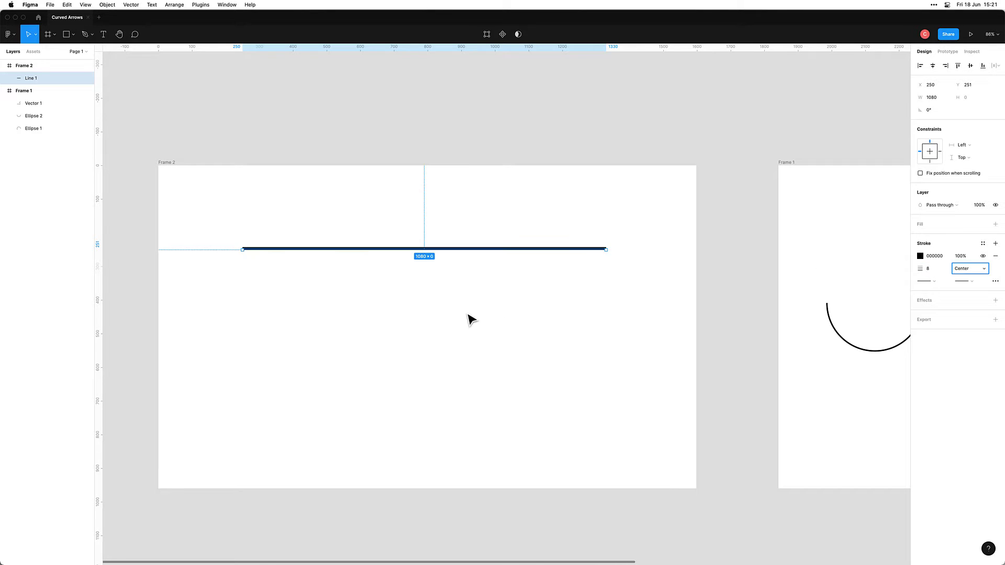
{"action": "left_click", "coordinate": [466, 320]}
Move the line down to the vertical middle of Frame 2.
{"action": "scroll", "coordinate": [423, 283], "scroll_direction": "up", "scroll_amount": 2}
{"action": "left_click", "coordinate": [432, 248]}
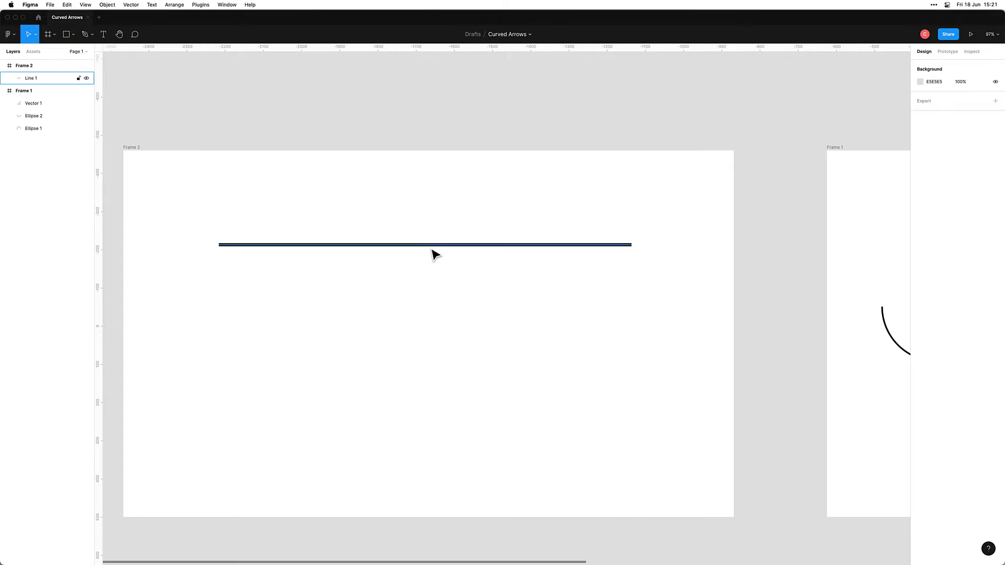
{"action": "left_click", "coordinate": [456, 259]}
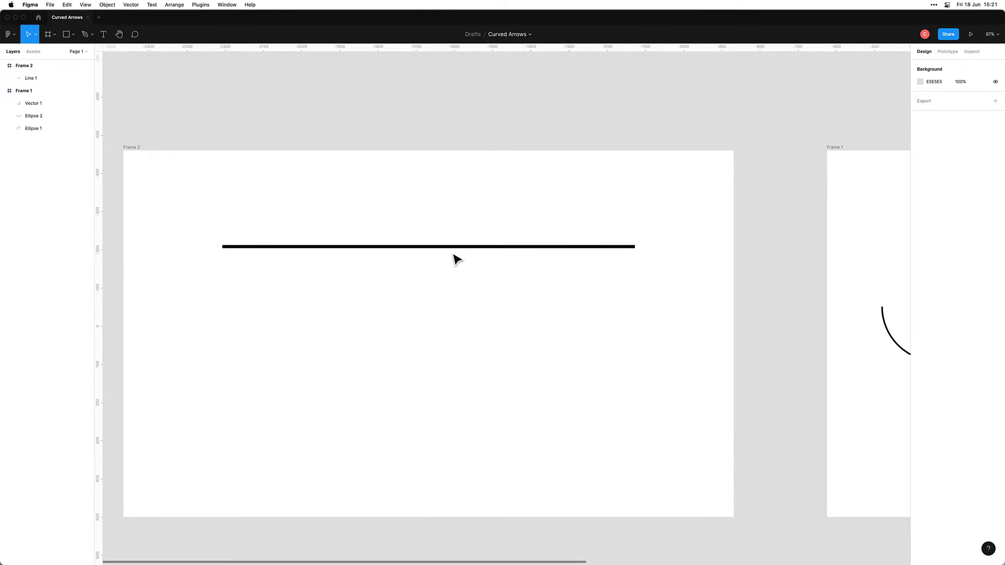
{"action": "left_click_drag", "start_coordinate": [456, 249], "coordinate": [451, 335]}
{"action": "left_click", "coordinate": [450, 374]}
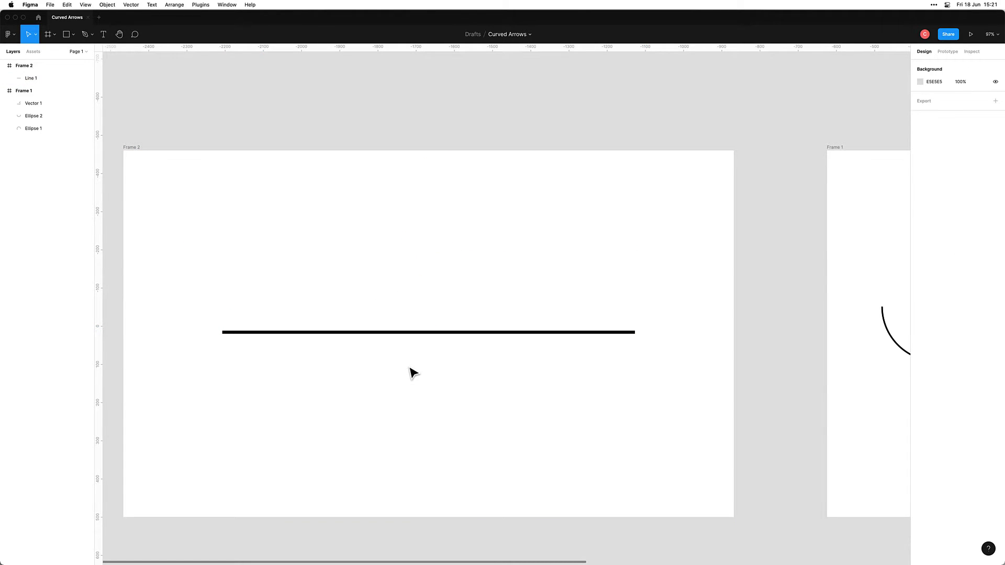
Set both the start point and the end point of the line to Triangle arrow.
{"action": "scroll", "coordinate": [413, 373], "scroll_direction": "up", "scroll_amount": 3}
{"action": "scroll", "coordinate": [441, 391], "scroll_direction": "down", "scroll_amount": 2}
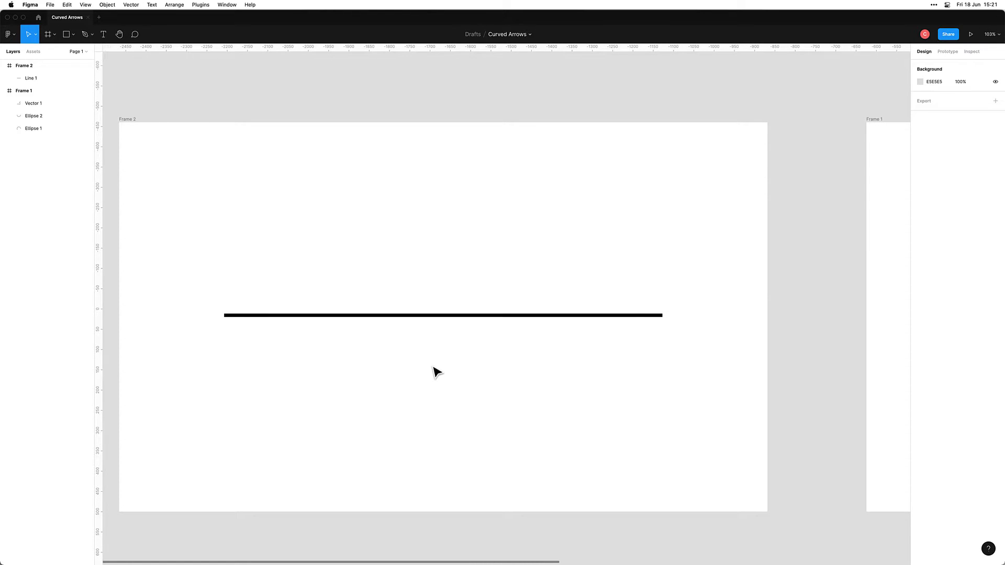
{"action": "left_click", "coordinate": [450, 316]}
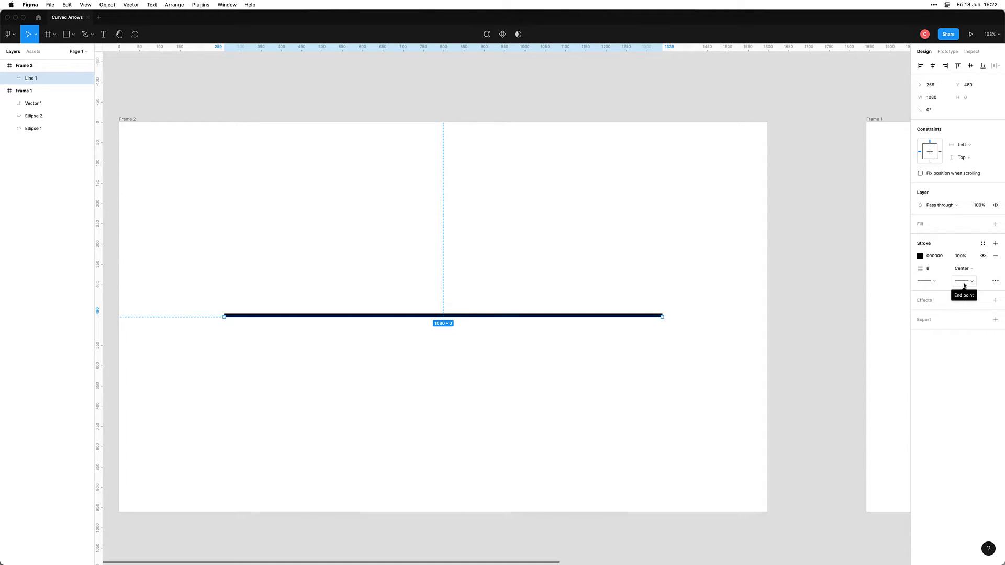
{"action": "left_click", "coordinate": [930, 282]}
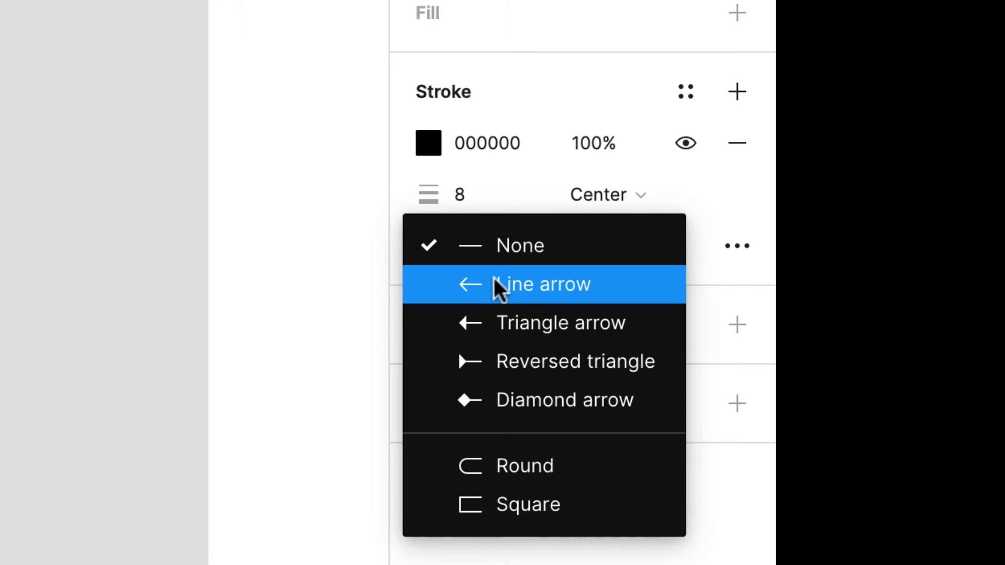
{"action": "left_click", "coordinate": [513, 328]}
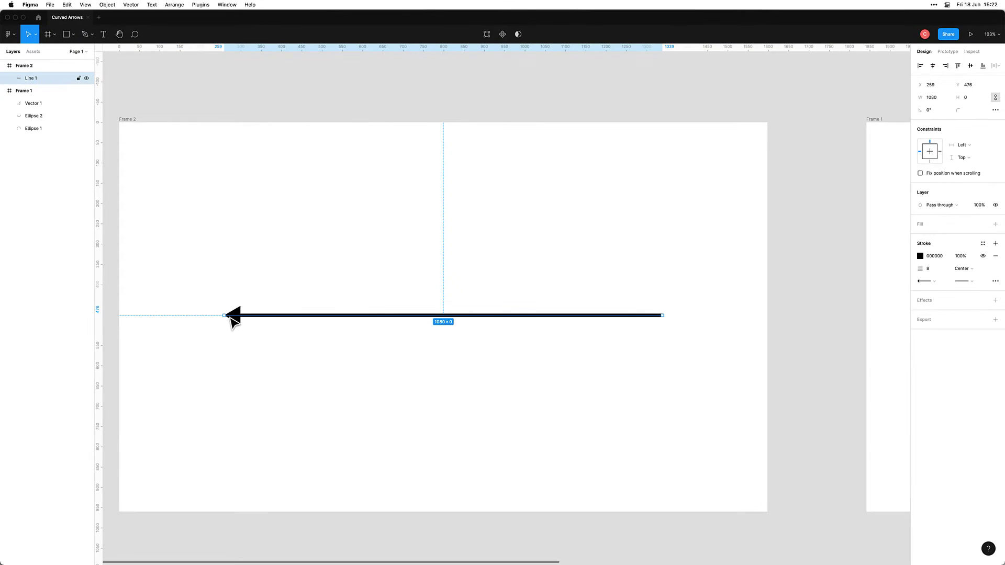
{"action": "left_click", "coordinate": [964, 282]}
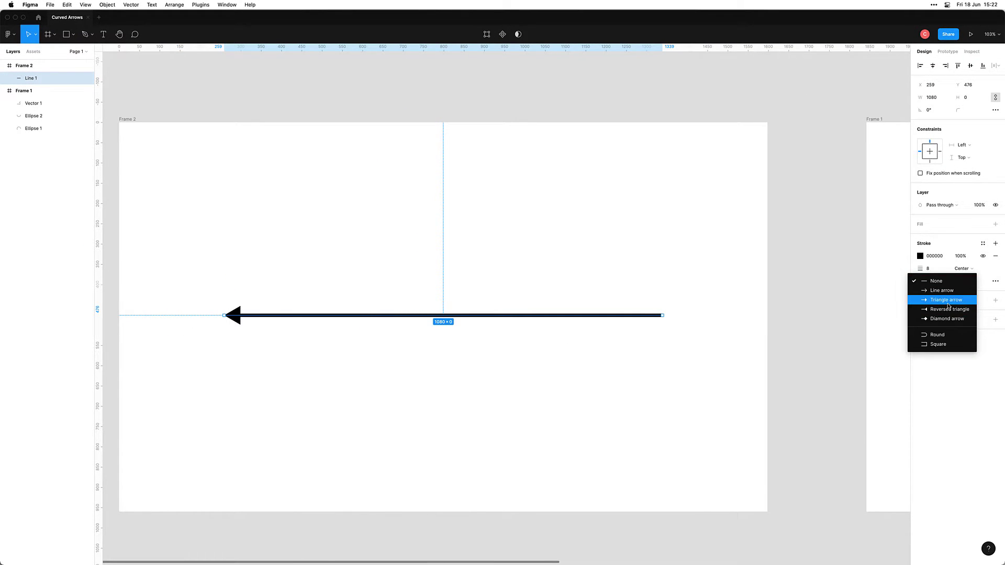
{"action": "left_click", "coordinate": [962, 299]}
{"action": "left_click", "coordinate": [576, 380]}
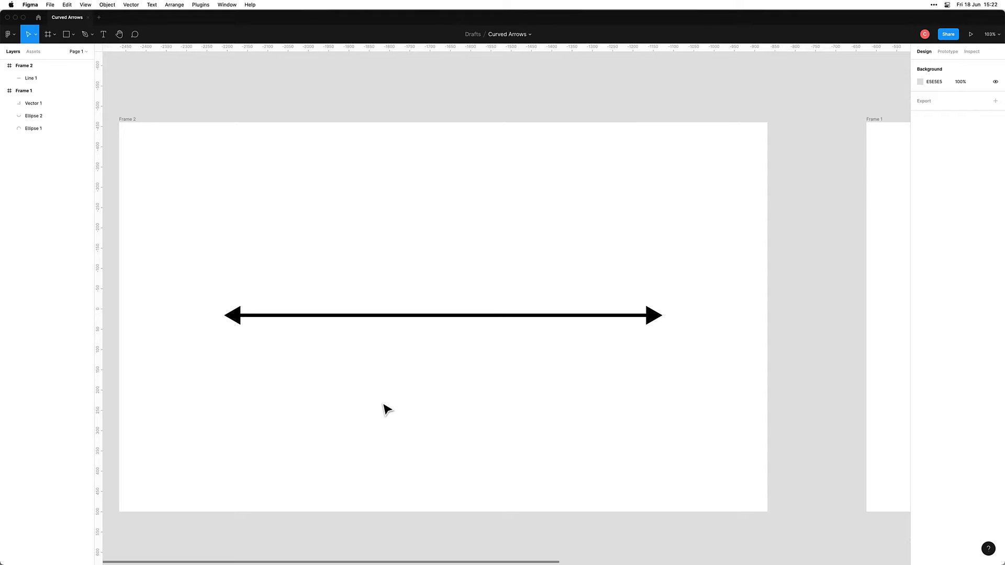
Try Diamond arrow as the line's start point.
{"action": "left_click", "coordinate": [358, 315]}
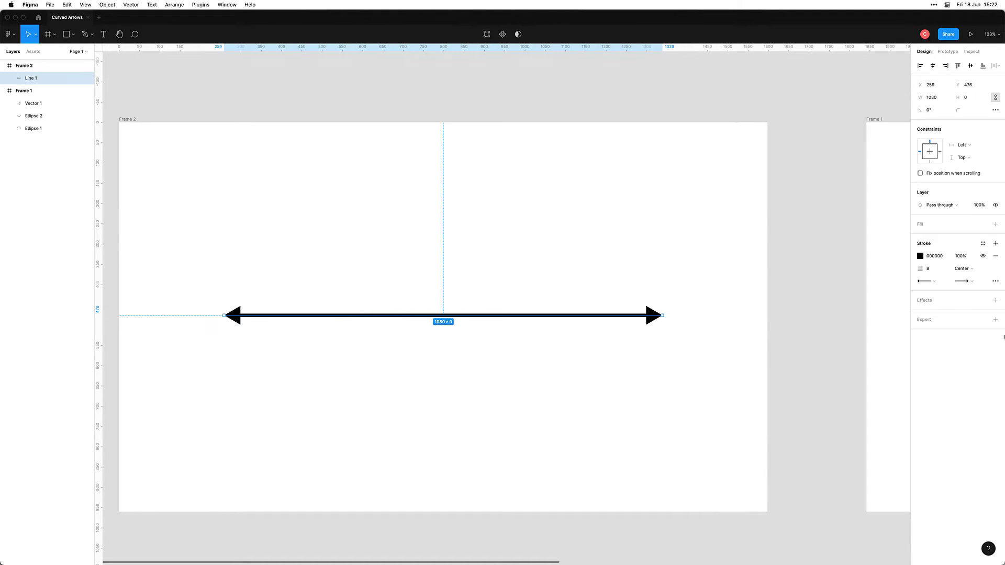
{"action": "left_click", "coordinate": [939, 283]}
{"action": "left_click", "coordinate": [939, 299]}
{"action": "left_click", "coordinate": [402, 401]}
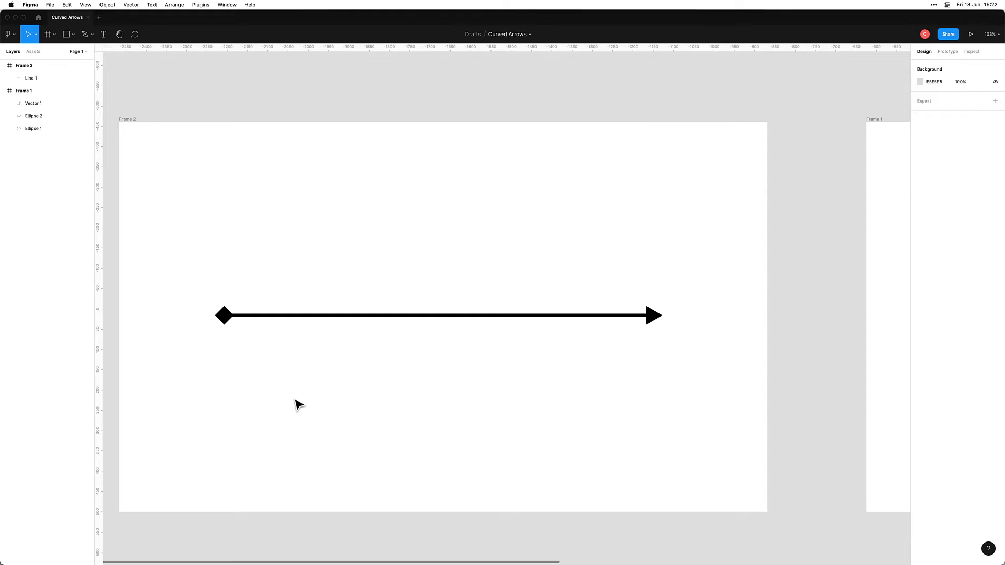
Undo the last change to the line's start point and deselect the line.
{"action": "key", "text": "super+z"}
{"action": "key", "text": "super+z"}
{"action": "key", "text": "Escape"}
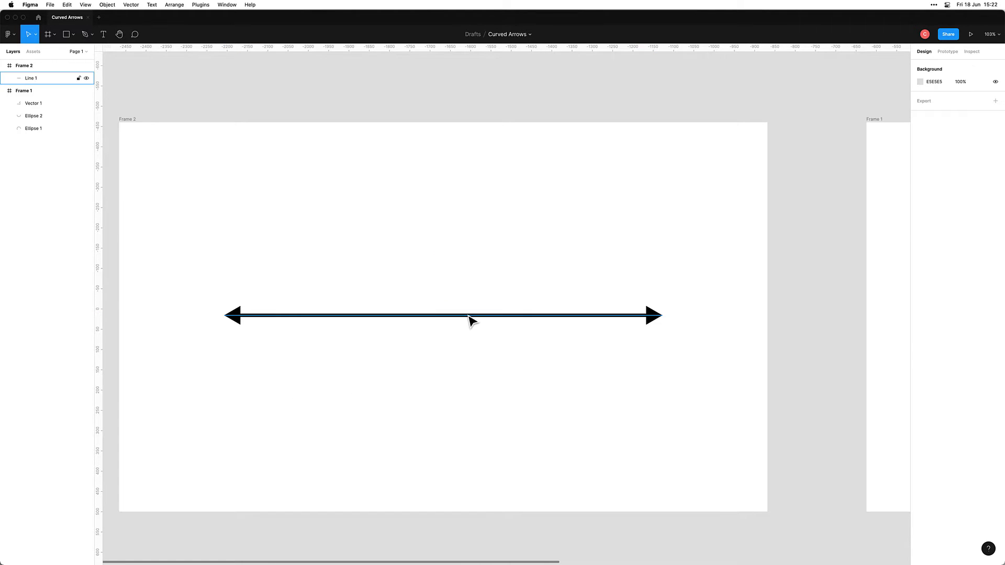
Move the double-headed arrow up in Frame 2 and draw a horizontal line about 1033 px long beneath it.
{"action": "left_click_drag", "start_coordinate": [469, 316], "coordinate": [473, 198]}
{"action": "left_click", "coordinate": [448, 328]}
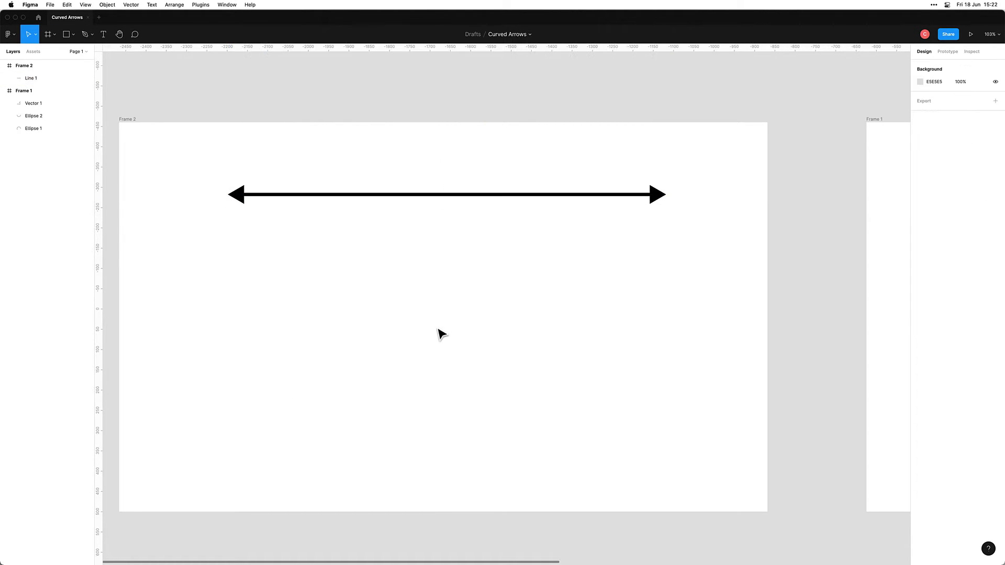
{"action": "key", "text": "l"}
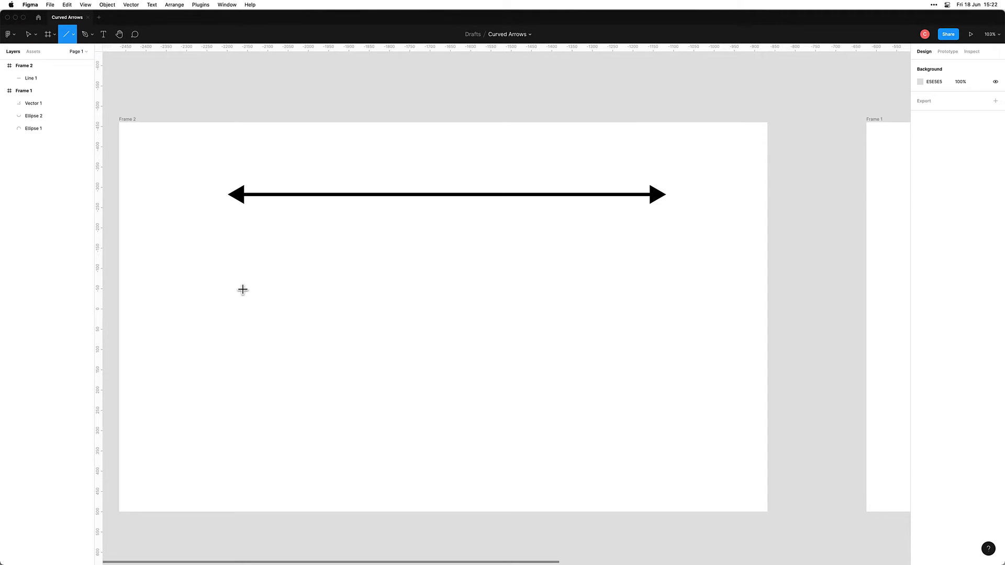
{"action": "left_click_drag", "start_coordinate": [241, 303], "coordinate": [660, 298]}
{"action": "key", "text": "Escape"}
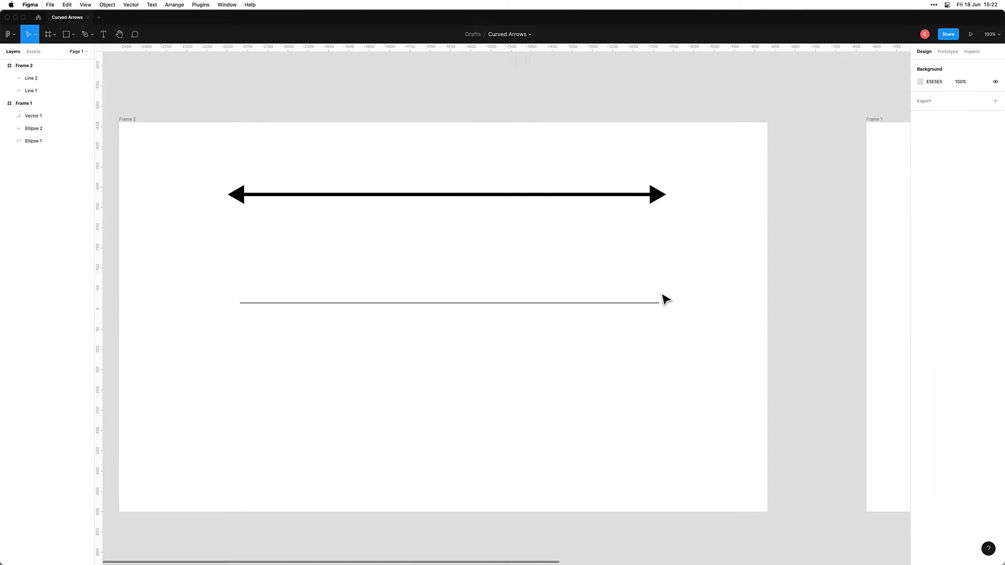
Set the second line's stroke thickness to 8.
{"action": "left_click", "coordinate": [624, 307]}
{"action": "left_click", "coordinate": [935, 270]}
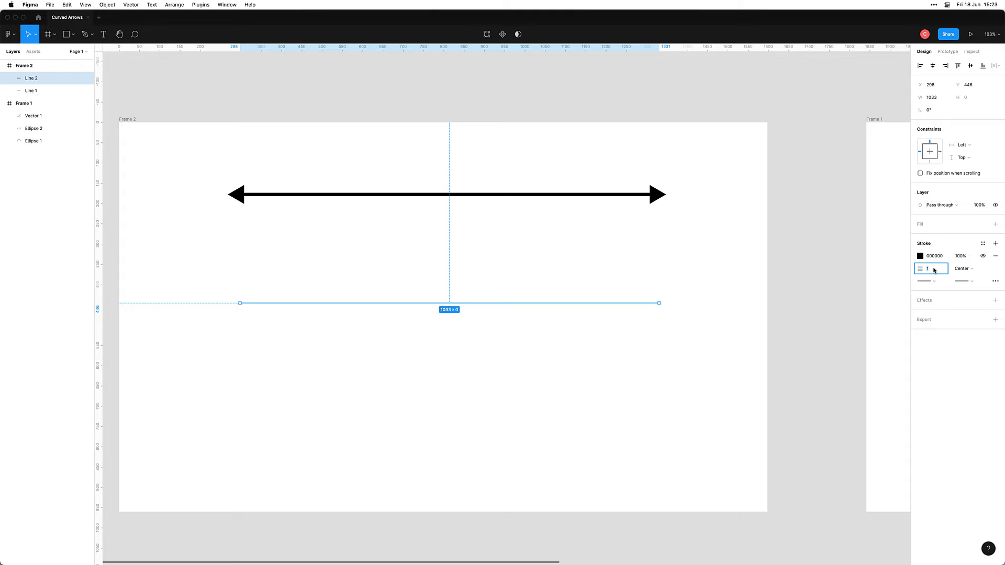
{"action": "type", "text": "5"}
{"action": "key", "text": "Return"}
{"action": "left_click", "coordinate": [539, 319]}
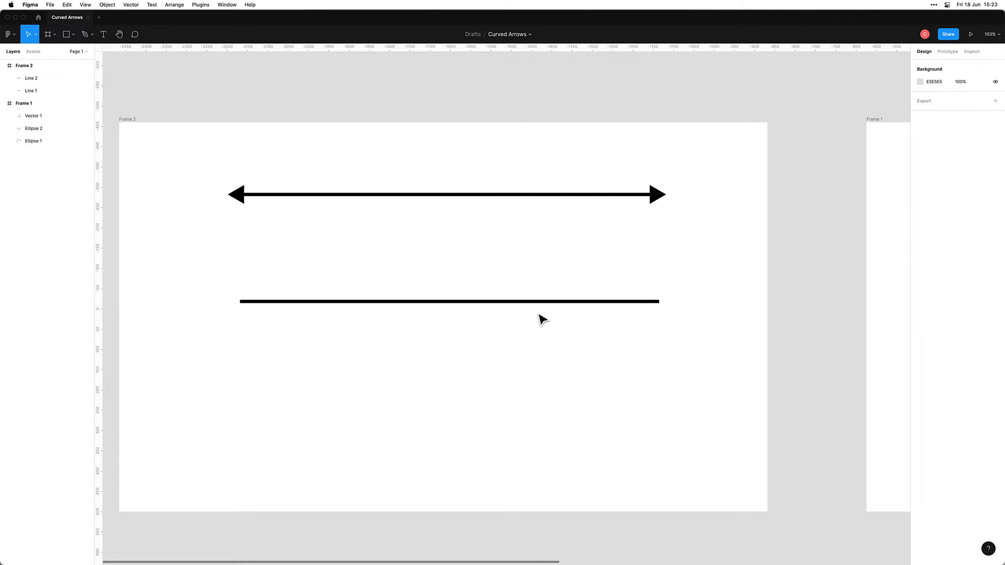
Set the end point of the second line to Triangle arrow, leaving its start point plain.
{"action": "left_click", "coordinate": [539, 302]}
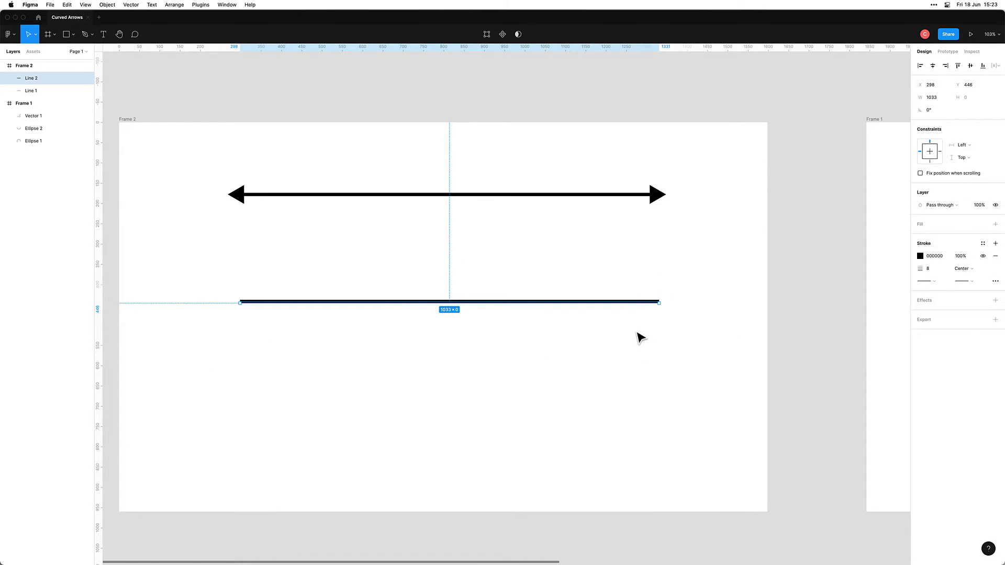
{"action": "left_click", "coordinate": [969, 283]}
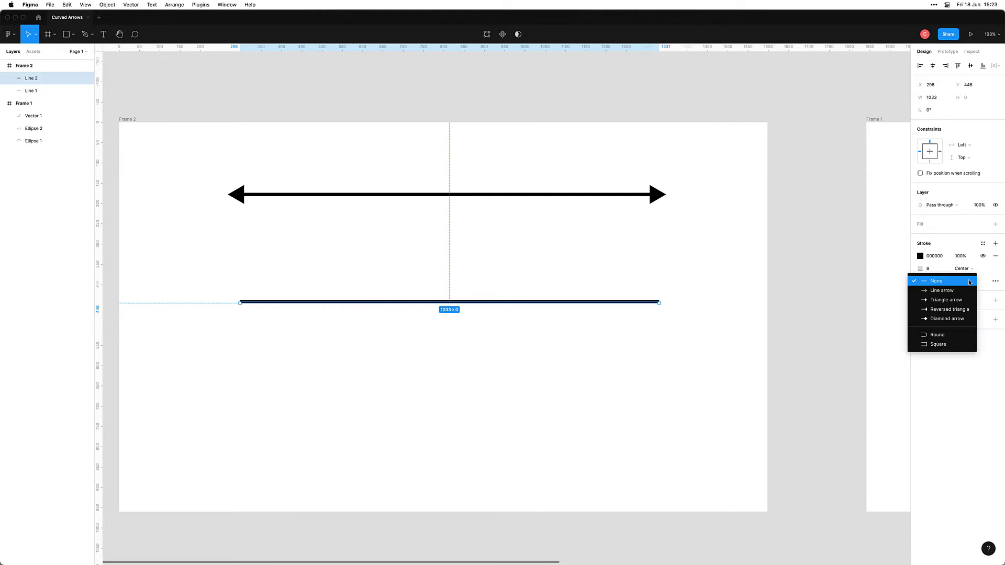
{"action": "left_click", "coordinate": [959, 300]}
{"action": "left_click", "coordinate": [646, 368]}
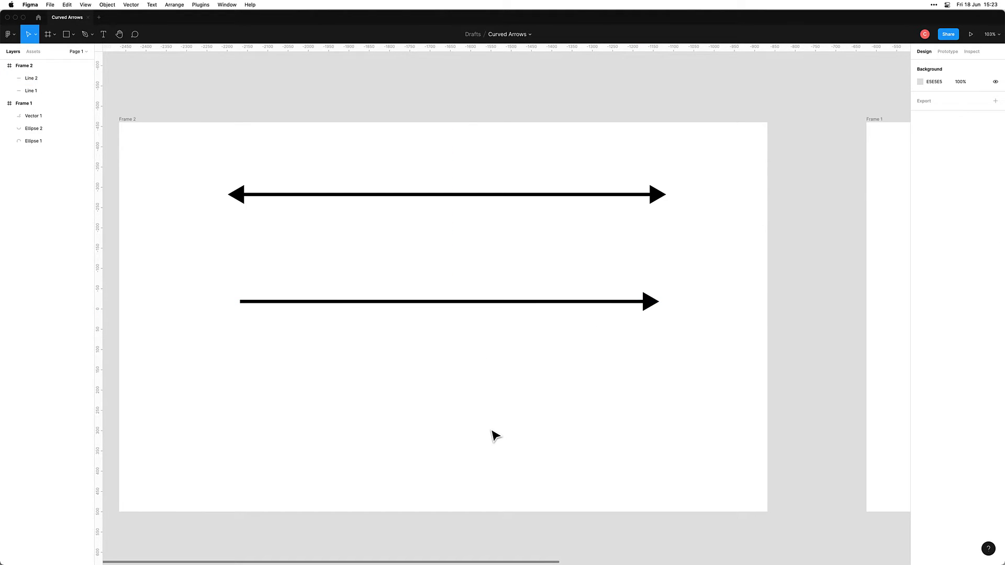
Draw a third horizontal line about 1036 px long below the two arrows, with a stroke thickness of 8.
{"action": "key", "text": "l"}
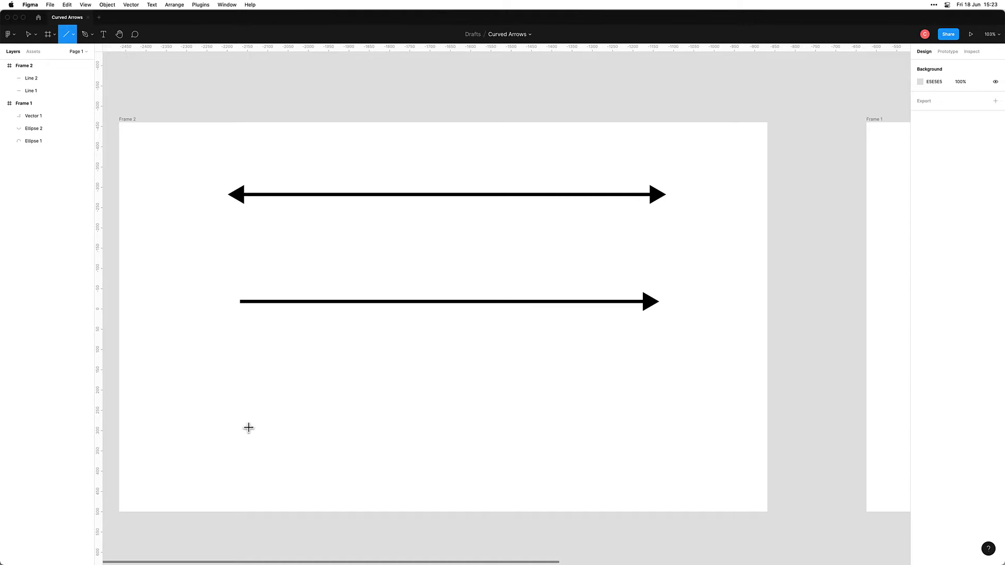
{"action": "left_click_drag", "start_coordinate": [238, 411], "coordinate": [659, 414]}
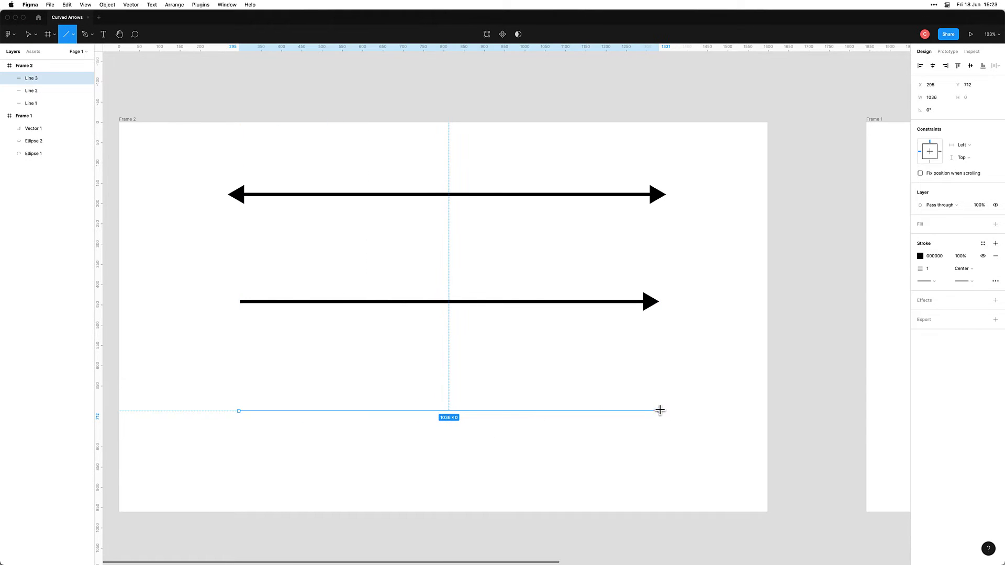
{"action": "key", "text": "1"}
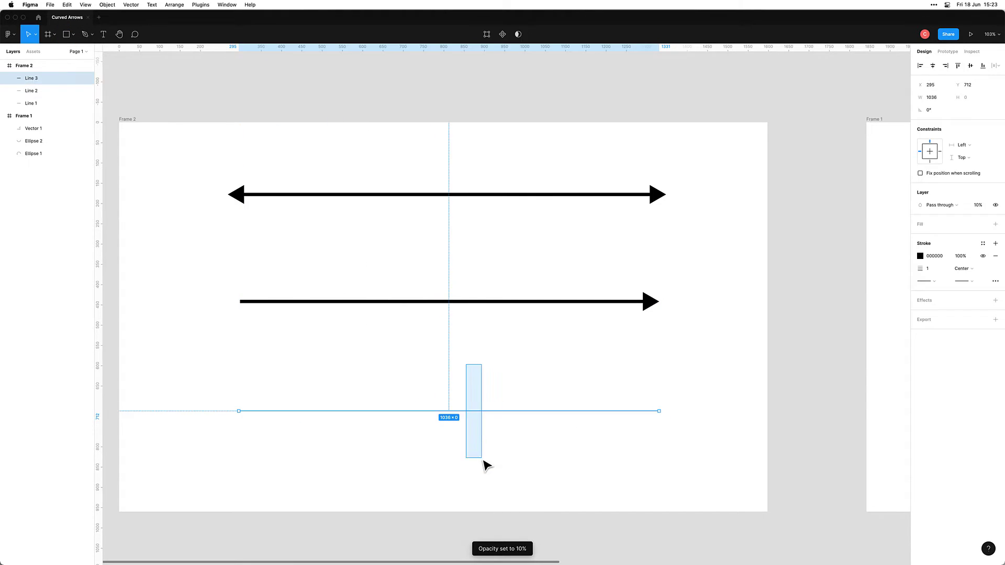
{"action": "key", "text": "0"}
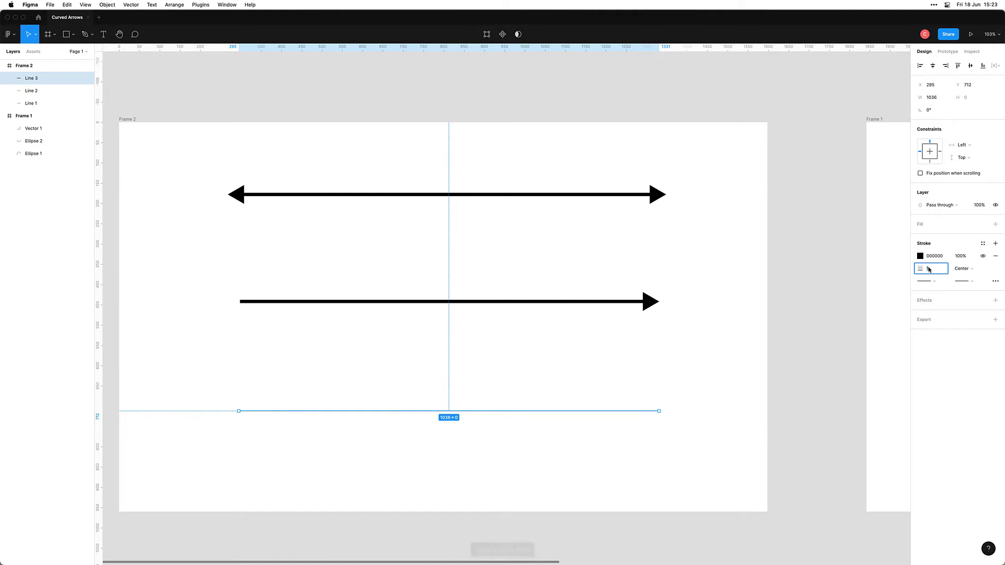
{"action": "type", "text": "8"}
{"action": "key", "text": "Tab"}
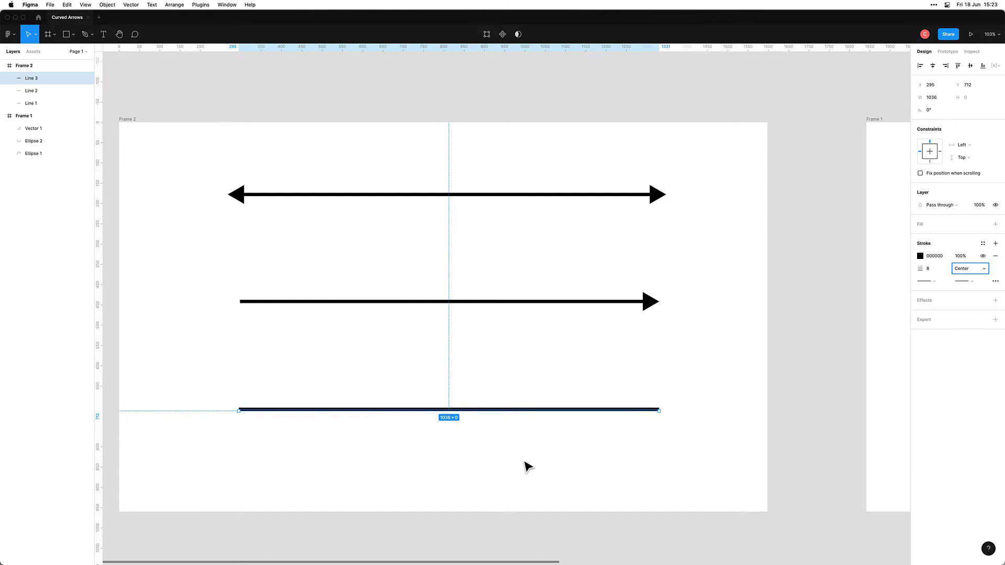
Open the third line in Frame 2 for vector editing and select its right end point.
{"action": "double_click", "coordinate": [587, 410]}
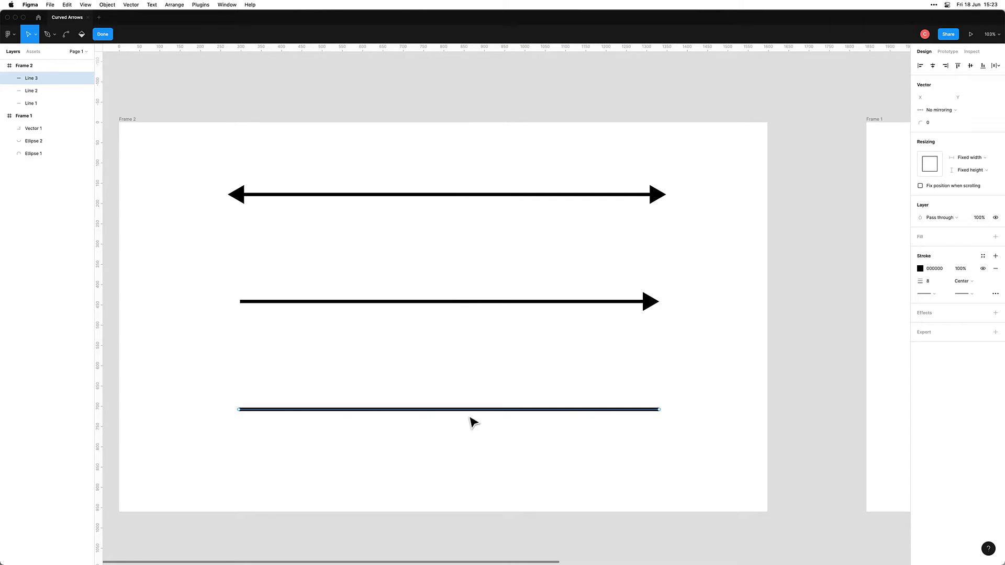
{"action": "scroll", "coordinate": [469, 419], "scroll_direction": "up", "scroll_amount": 5}
{"action": "key", "text": "v"}
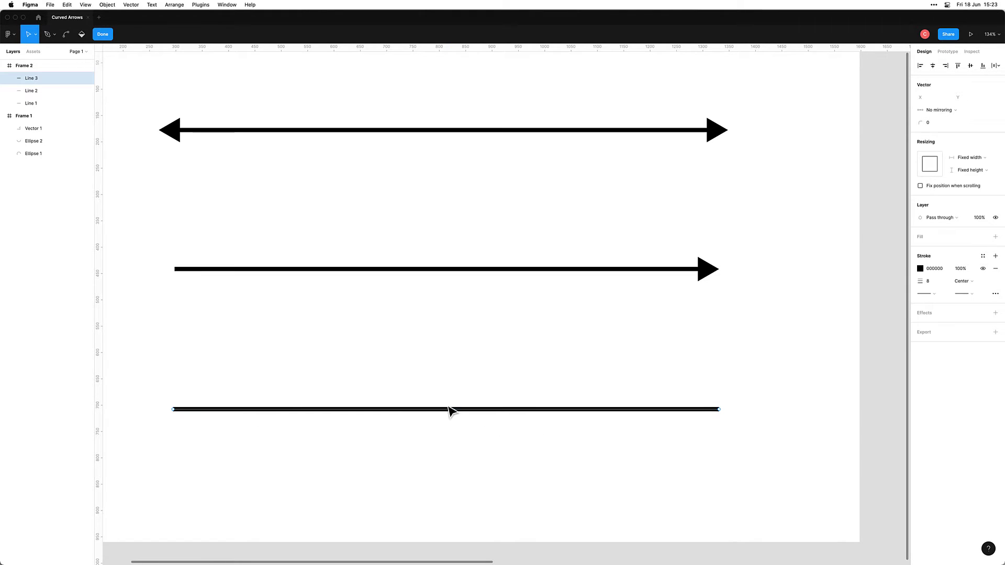
{"action": "left_click_drag", "start_coordinate": [719, 409], "coordinate": [590, 461]}
{"action": "key", "text": "super+z"}
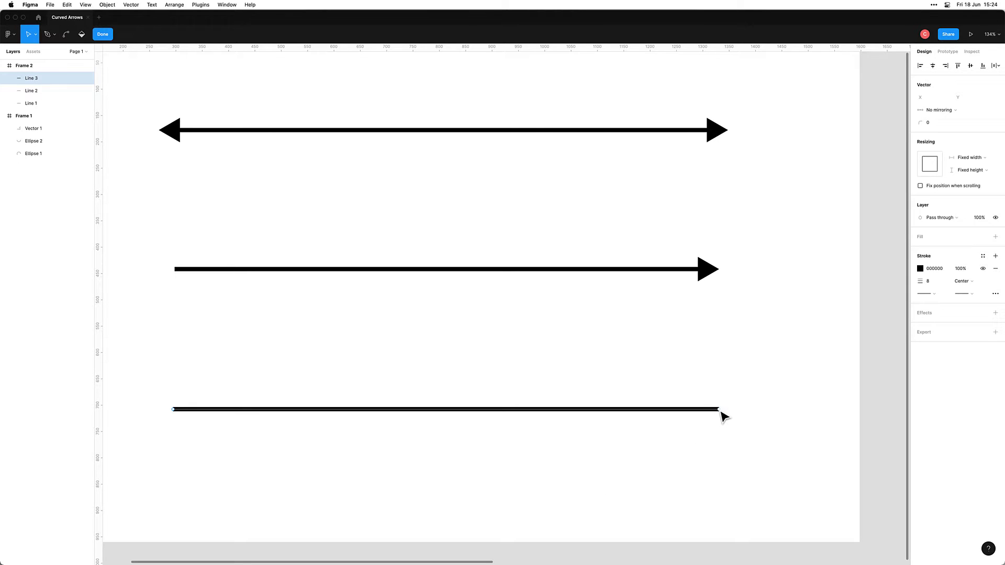
{"action": "scroll", "coordinate": [722, 413], "scroll_direction": "up", "scroll_amount": 10}
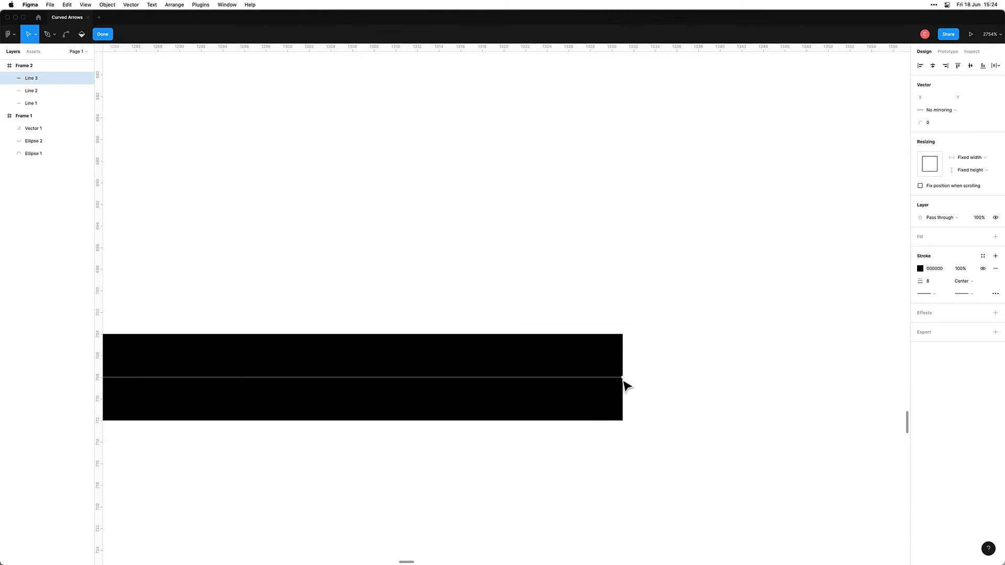
{"action": "left_click", "coordinate": [623, 378]}
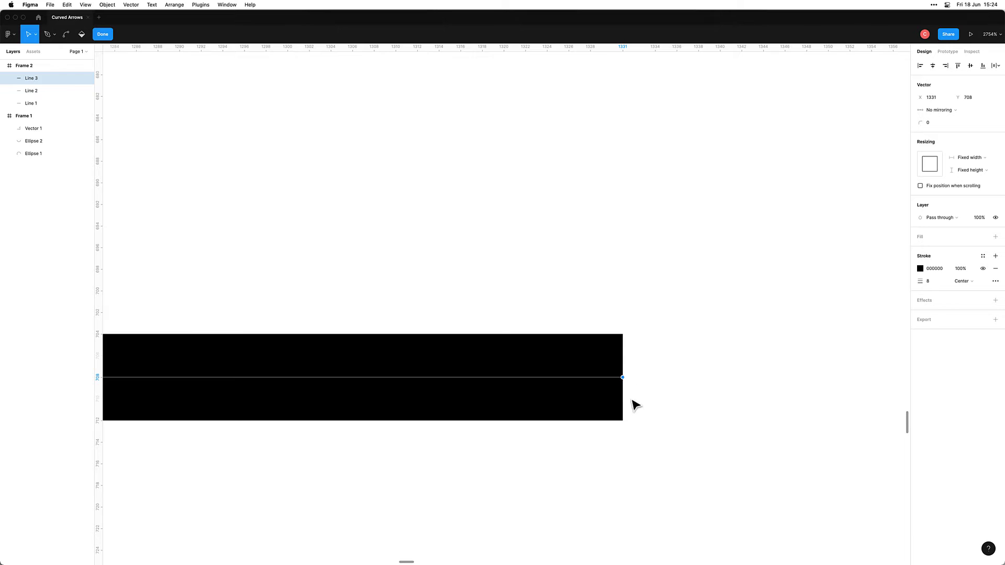
Set the selected right end point's stroke end to Triangle arrow and leave vector editing.
{"action": "key", "text": "super"}
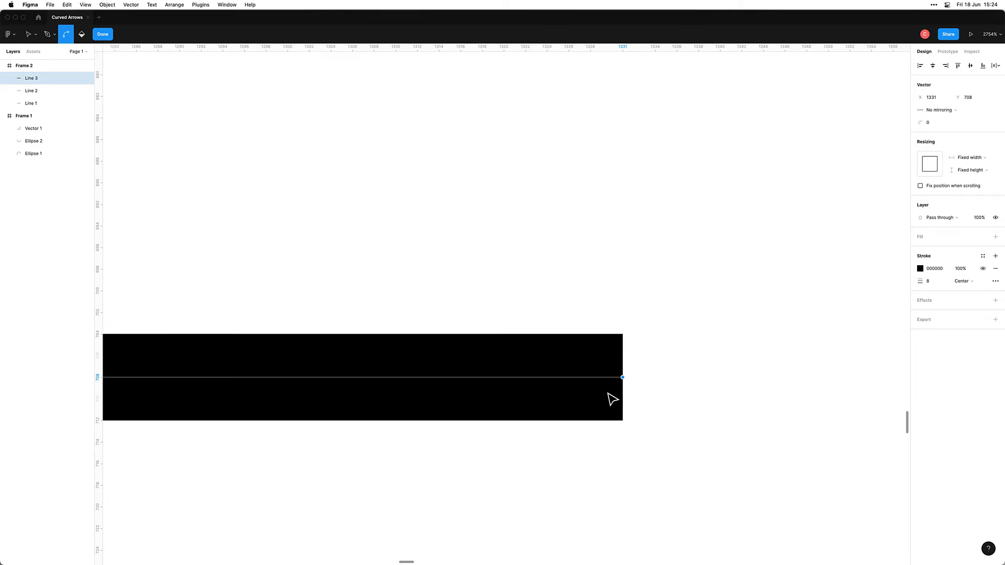
{"action": "scroll", "coordinate": [610, 397], "scroll_direction": "down", "scroll_amount": 5}
{"action": "scroll", "coordinate": [611, 399], "scroll_direction": "down", "scroll_amount": 5}
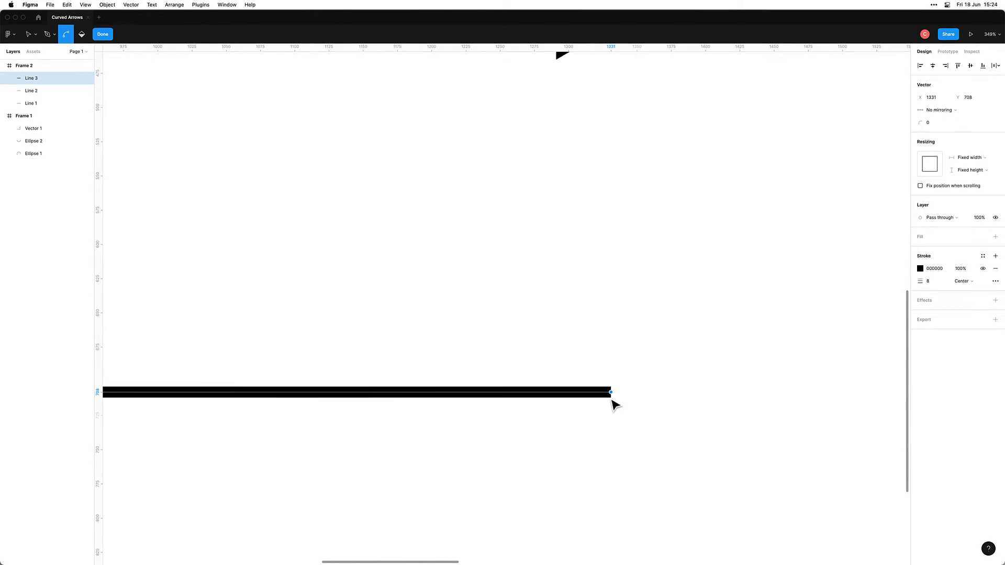
{"action": "left_click", "coordinate": [995, 281]}
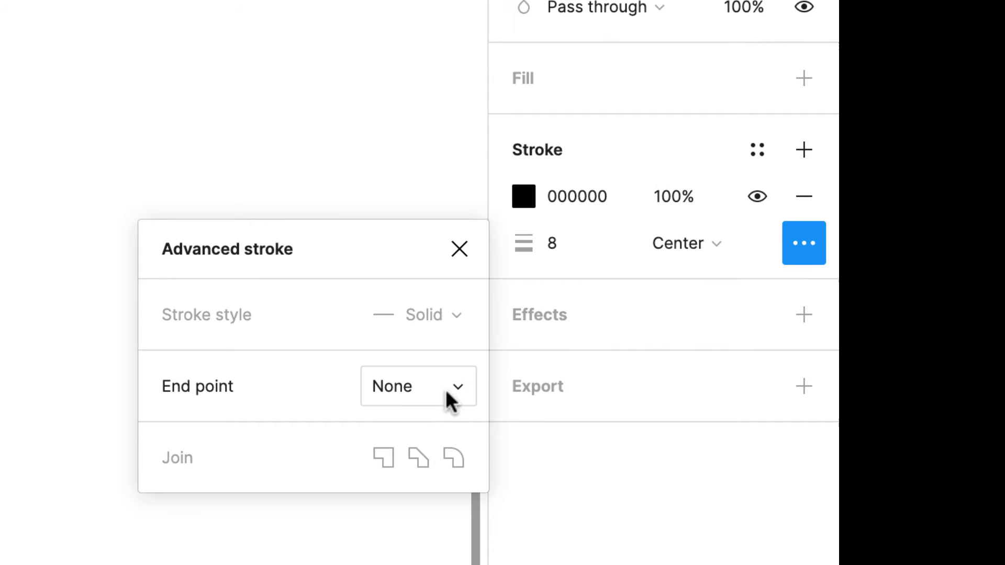
{"action": "left_click", "coordinate": [415, 395]}
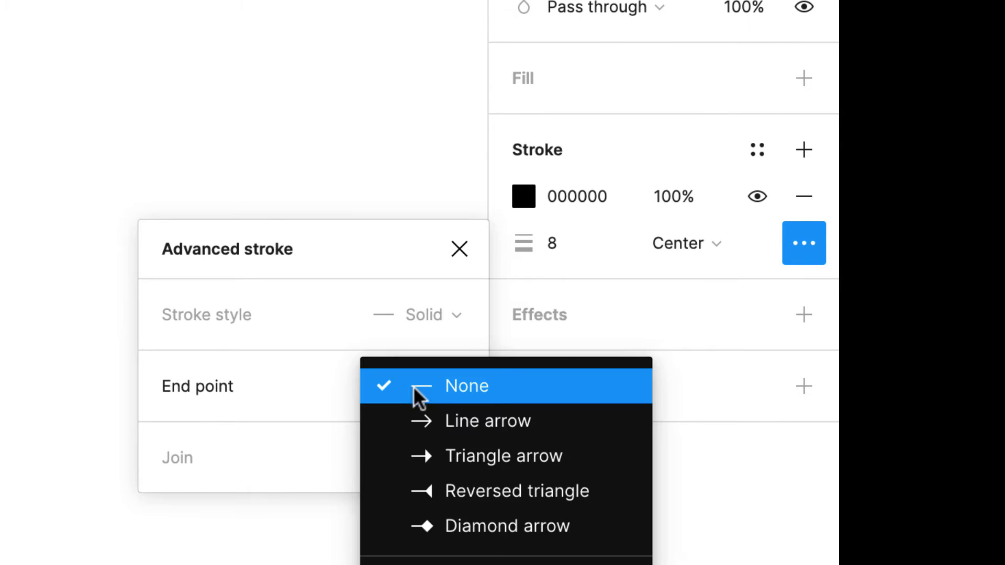
{"action": "left_click", "coordinate": [498, 457]}
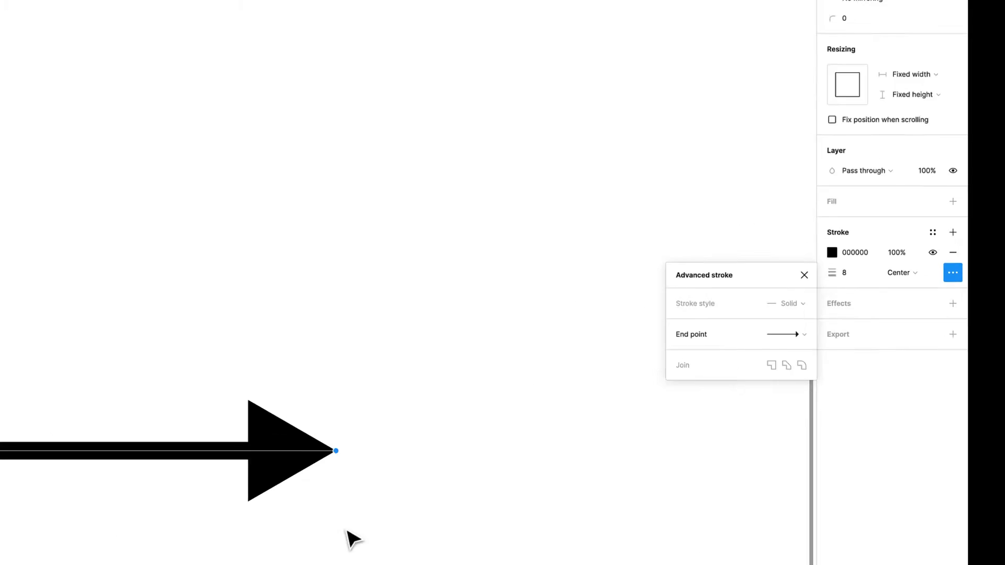
{"action": "left_click", "coordinate": [570, 442]}
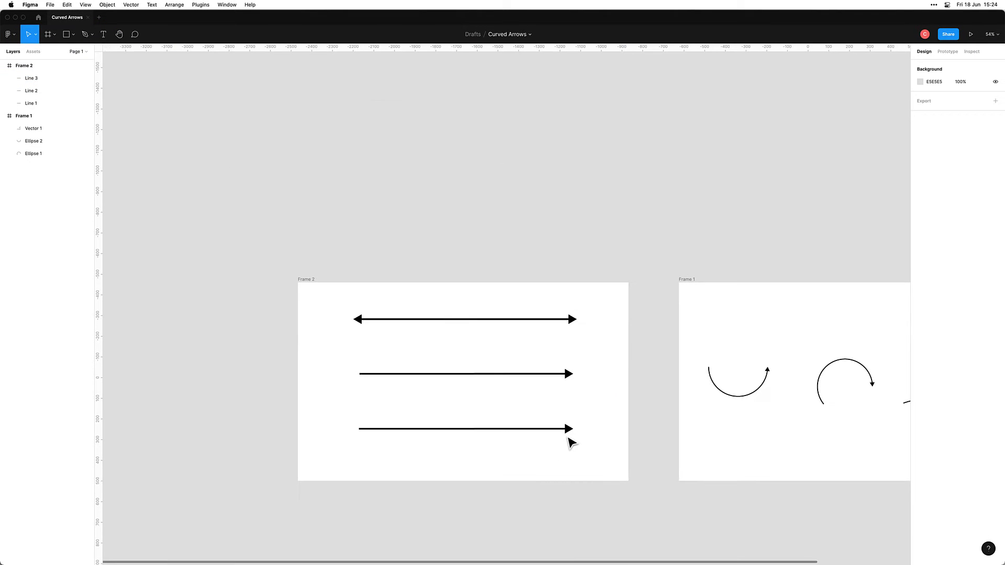
{"action": "scroll", "coordinate": [507, 438], "scroll_direction": "up", "scroll_amount": 5}
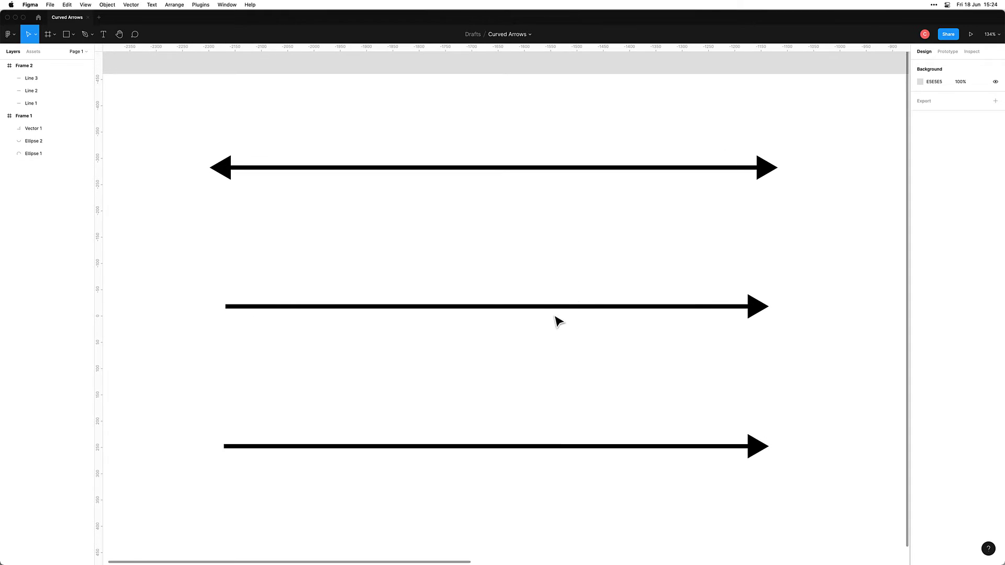
{"action": "left_click", "coordinate": [570, 307]}
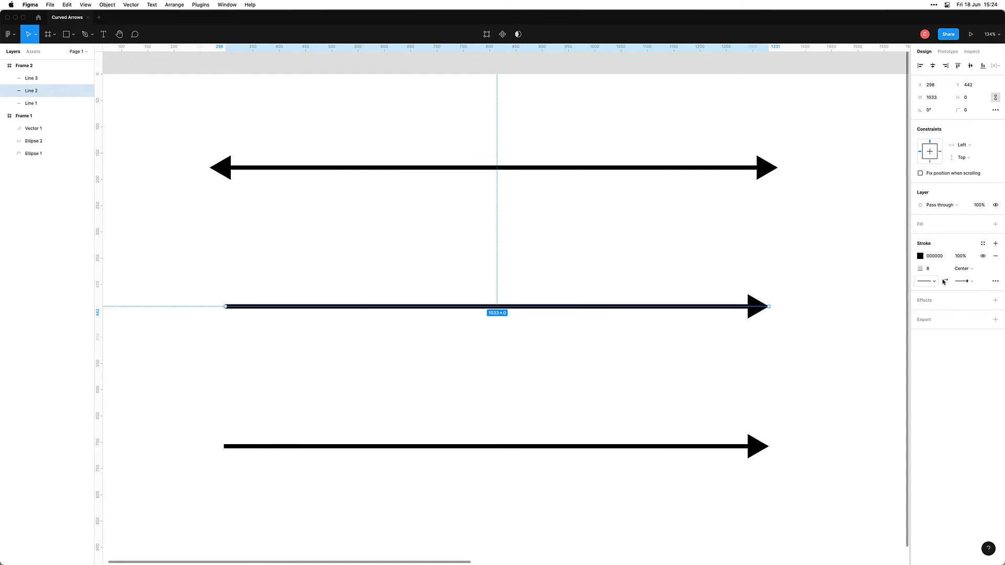
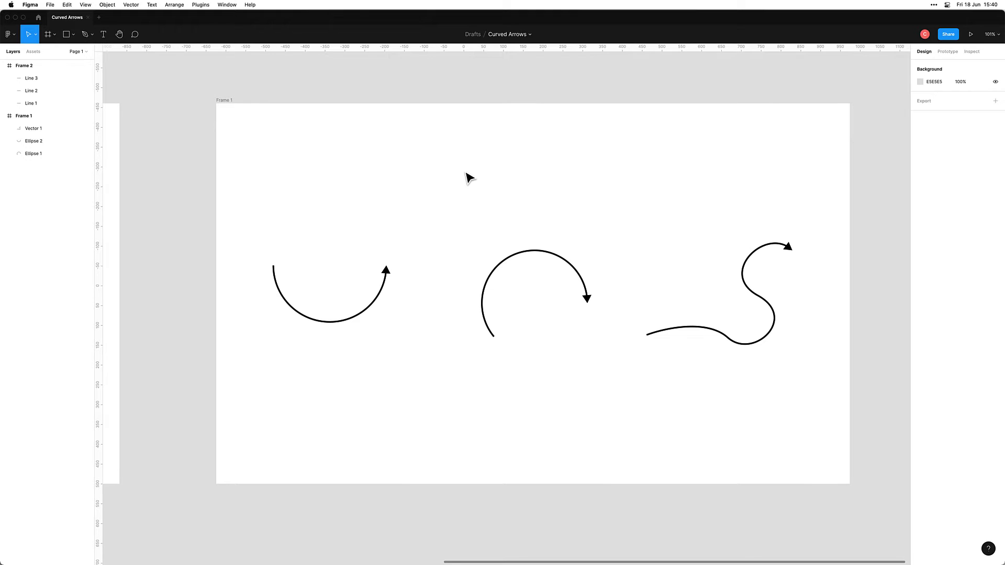
{"action": "left_click", "coordinate": [343, 323]}
{"action": "scroll", "coordinate": [338, 349], "scroll_direction": "up", "scroll_amount": 2}
{"action": "key", "text": "Escape"}
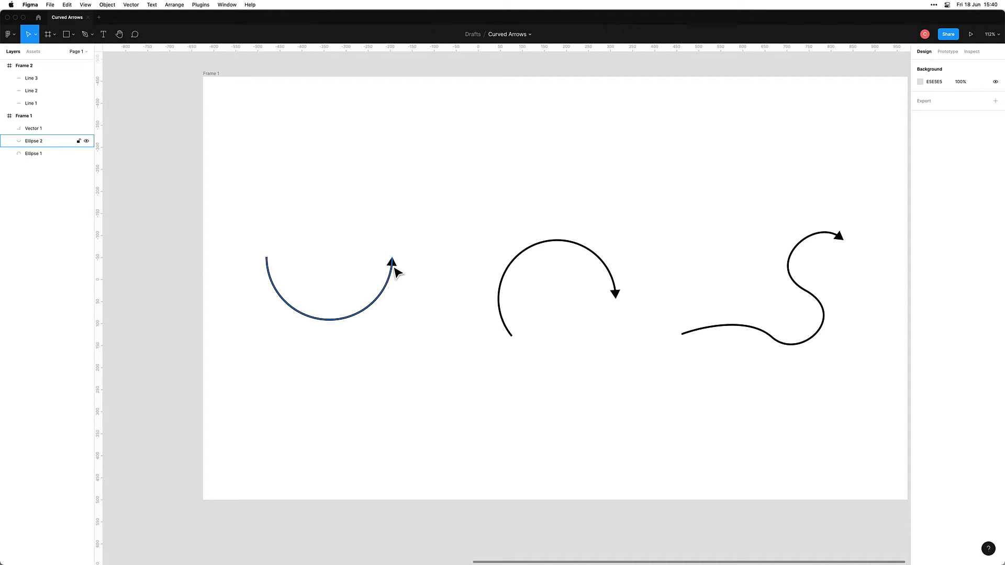
Duplicate Frame 1 with its three curved arrows.
{"action": "scroll", "coordinate": [371, 316], "scroll_direction": "down", "scroll_amount": 5}
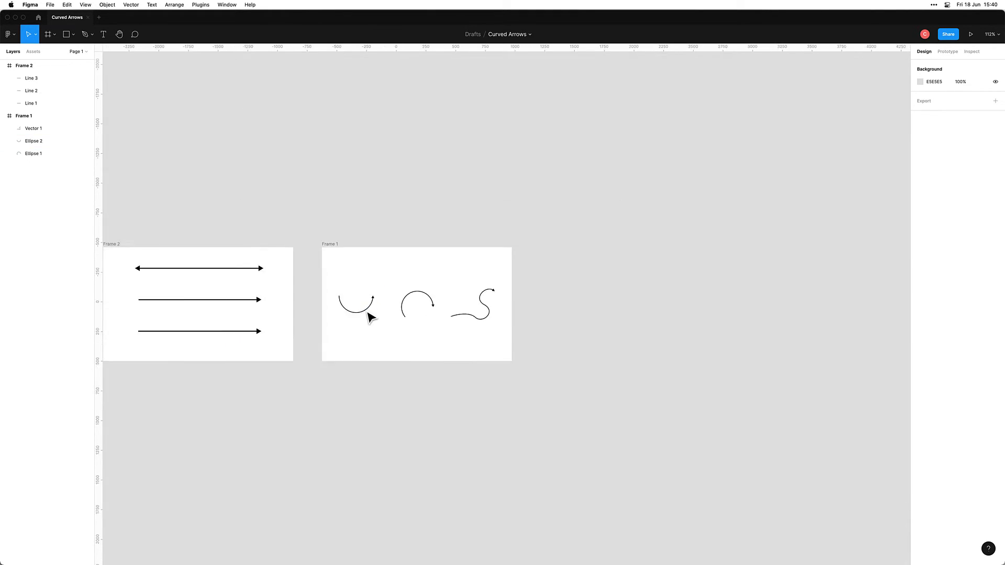
{"action": "scroll", "coordinate": [371, 317], "scroll_direction": "down", "scroll_amount": 3}
{"action": "left_click", "coordinate": [353, 276]}
{"action": "key", "text": "super+d"}
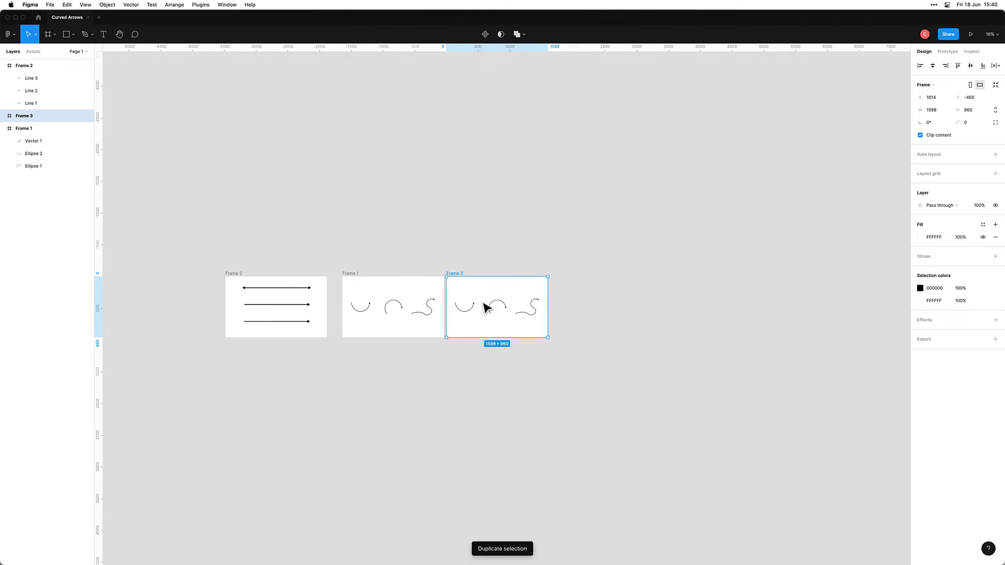
{"action": "scroll", "coordinate": [487, 308], "scroll_direction": "up", "scroll_amount": 5}
{"action": "left_click_drag", "start_coordinate": [485, 281], "coordinate": [617, 377]}
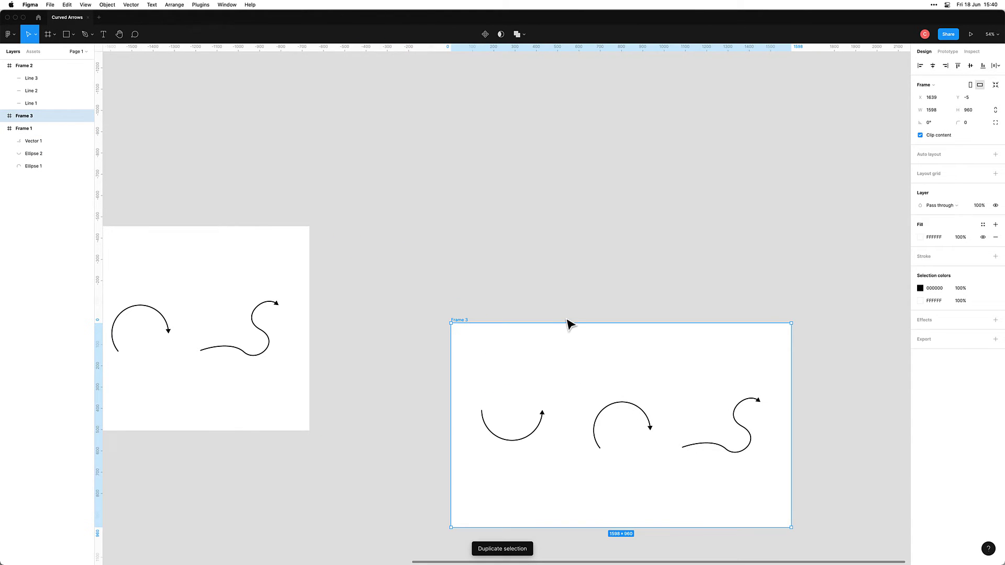
{"action": "key", "text": "super+z"}
Delete the open circular arrow and the S-shaped arrow from the duplicated frame, keeping only the semicircular arrow.
{"action": "left_click", "coordinate": [465, 294]}
{"action": "left_click_drag", "start_coordinate": [458, 271], "coordinate": [628, 380]}
{"action": "key", "text": "Delete"}
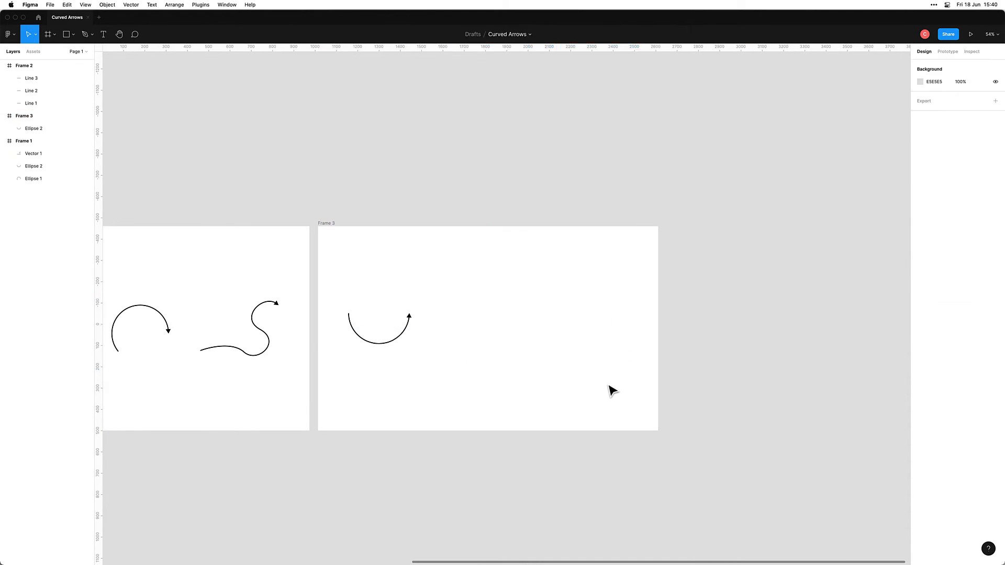
Draw a circle about 411 × 411 px to the right of the semicircular arrow in Frame 3.
{"action": "scroll", "coordinate": [411, 347], "scroll_direction": "up", "scroll_amount": 5}
{"action": "left_click_drag", "start_coordinate": [568, 307], "coordinate": [464, 335]}
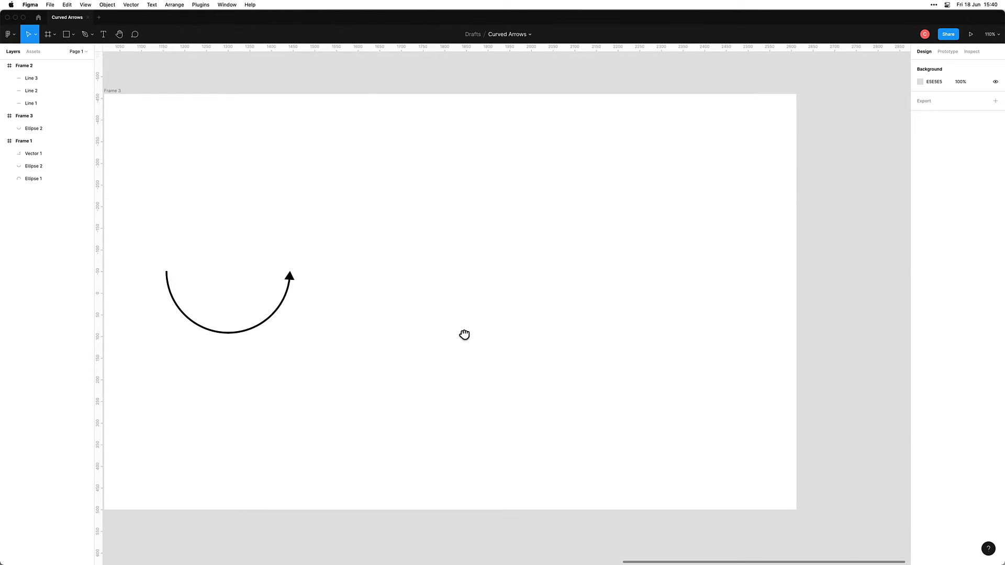
{"action": "key", "text": "o"}
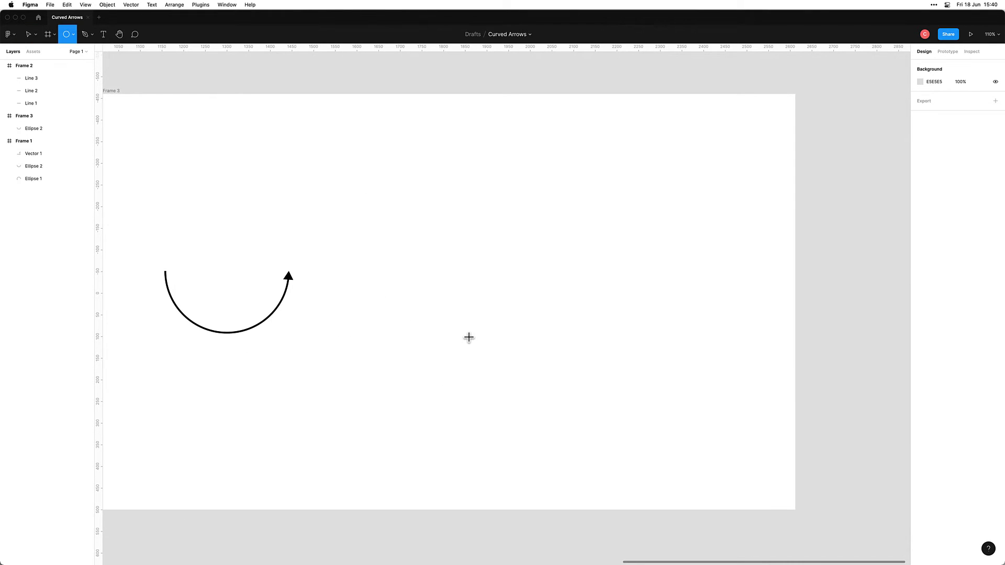
{"action": "left_click_drag", "start_coordinate": [414, 198], "coordinate": [591, 376]}
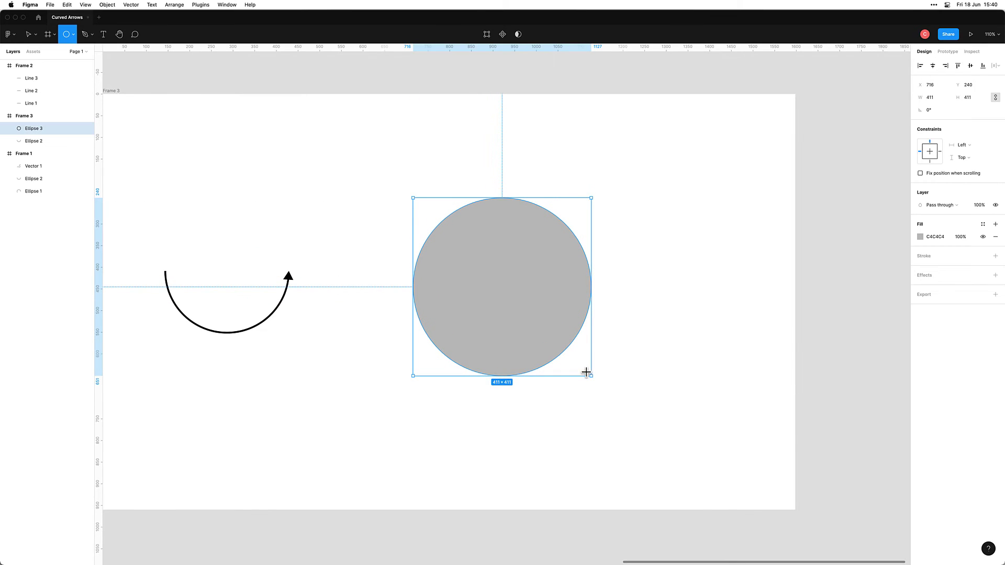
Remove the circle's fill and give it a black 000000 stroke with a thickness of 8.
{"action": "left_click", "coordinate": [995, 238]}
{"action": "left_click", "coordinate": [995, 244]}
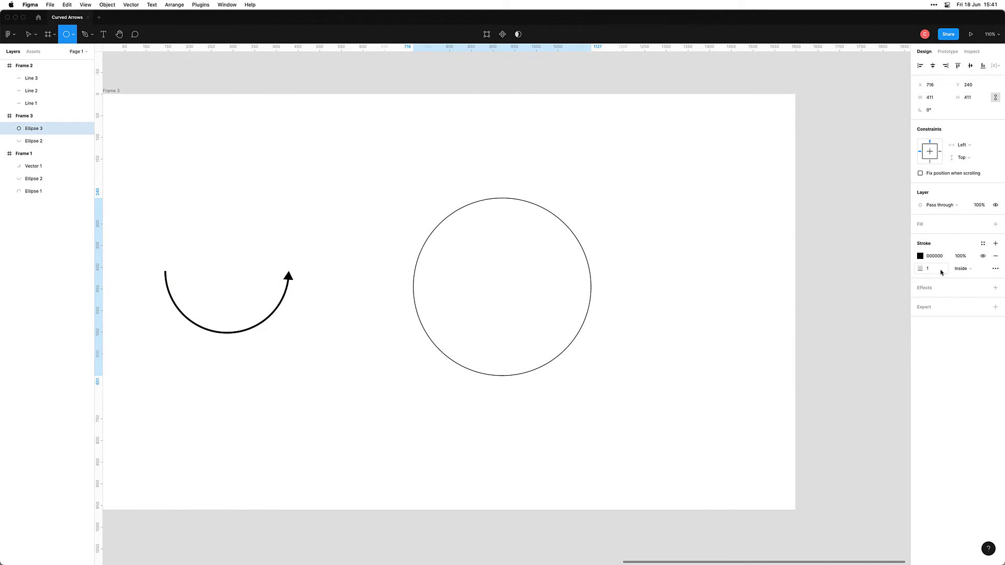
{"action": "key", "text": "Tab"}
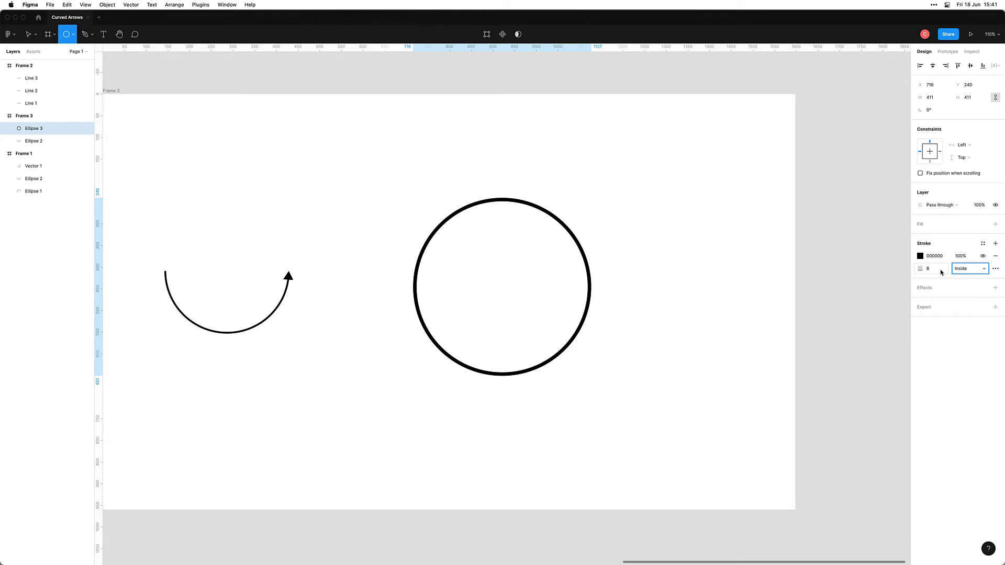
{"action": "key", "text": "Escape"}
{"action": "key", "text": "Escape"}
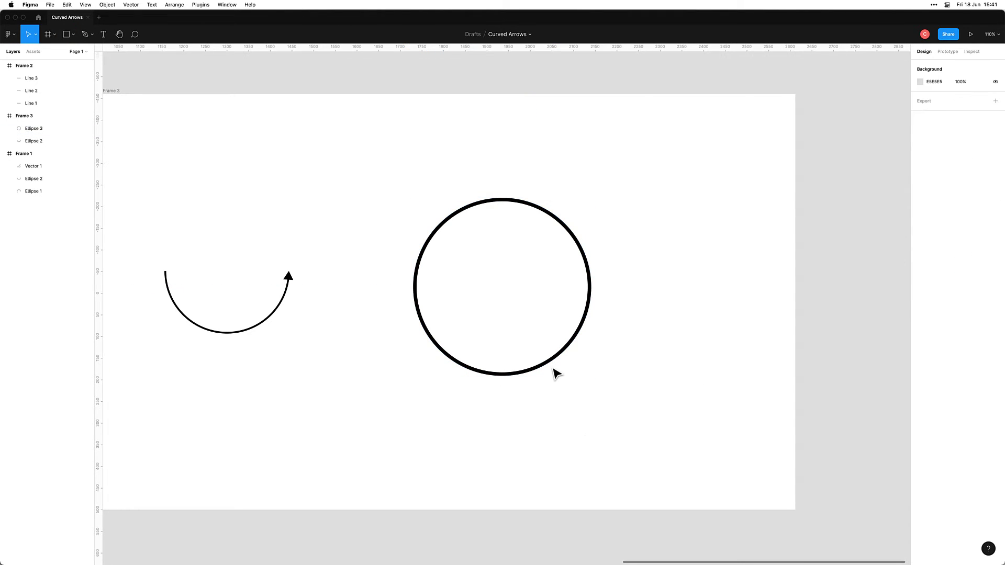
Move the circle to about X 799, Y 291 and delete its top anchor point in vector editing.
{"action": "left_click_drag", "start_coordinate": [554, 373], "coordinate": [572, 390]}
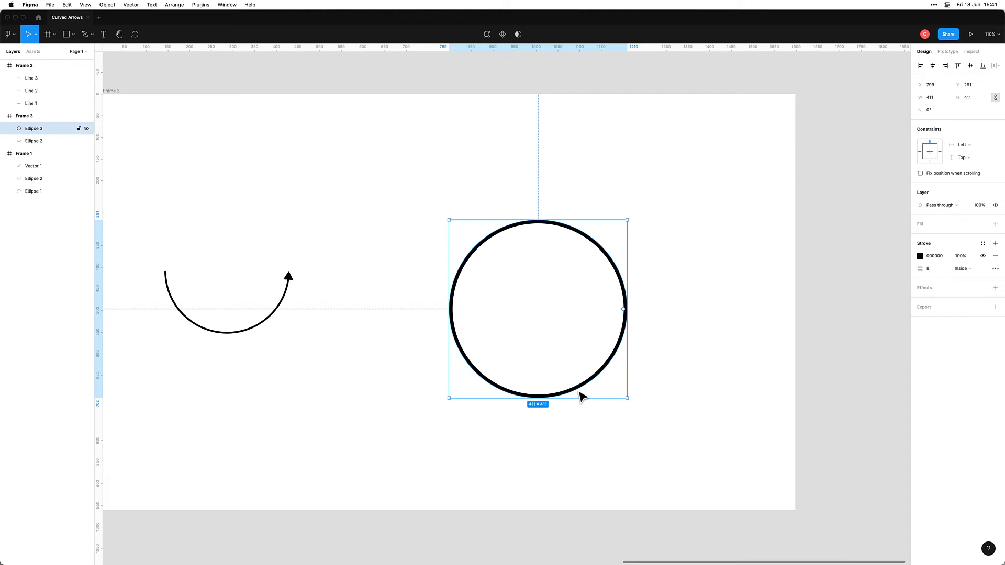
{"action": "double_click", "coordinate": [582, 394]}
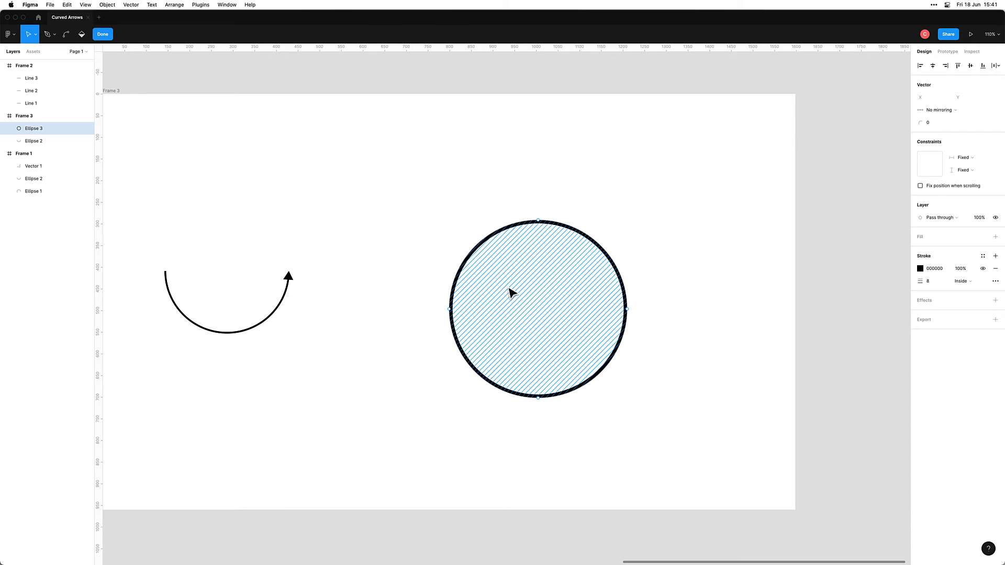
{"action": "left_click", "coordinate": [538, 221]}
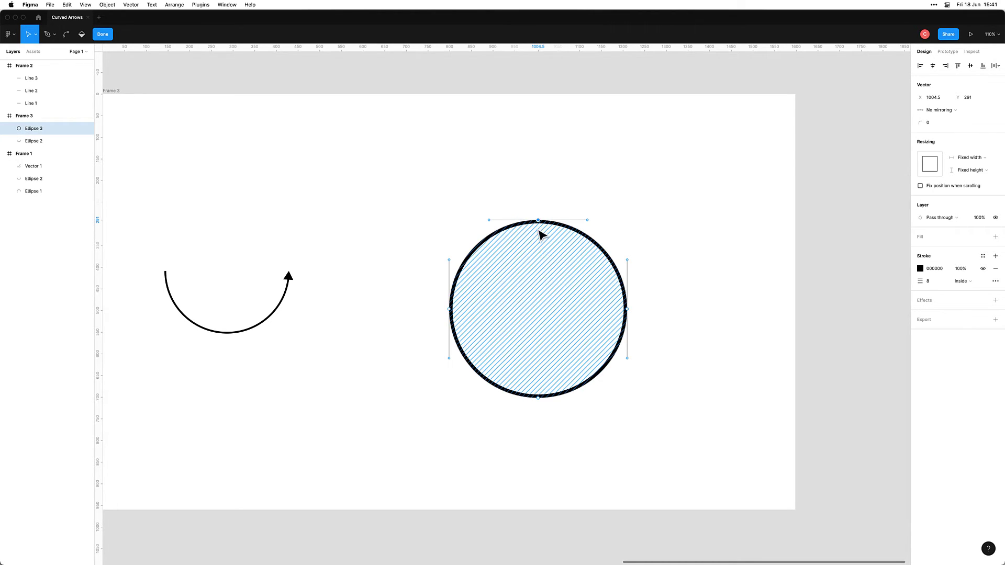
{"action": "key", "text": "BackSpace"}
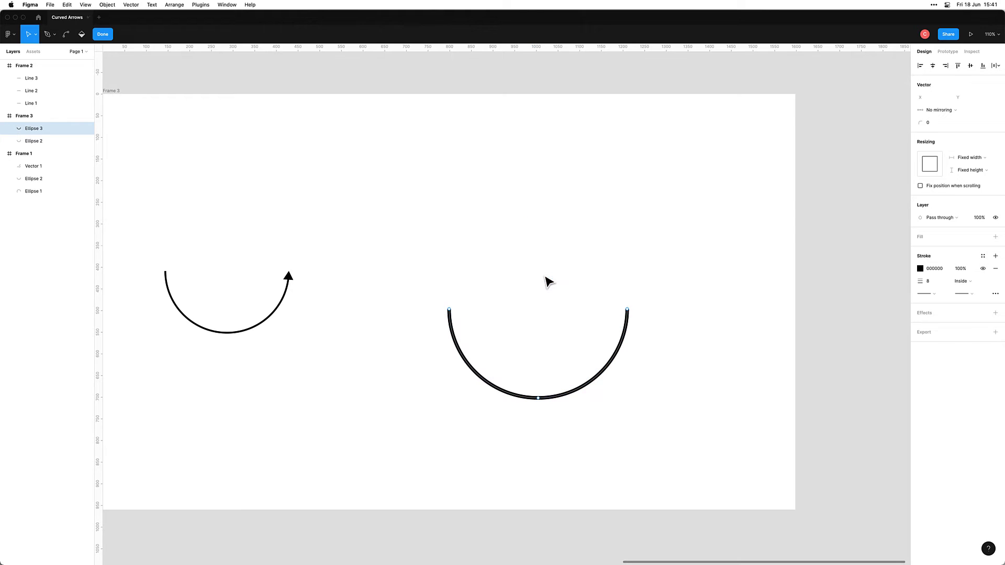
{"action": "key", "text": "Escape"}
{"action": "left_click", "coordinate": [637, 504]}
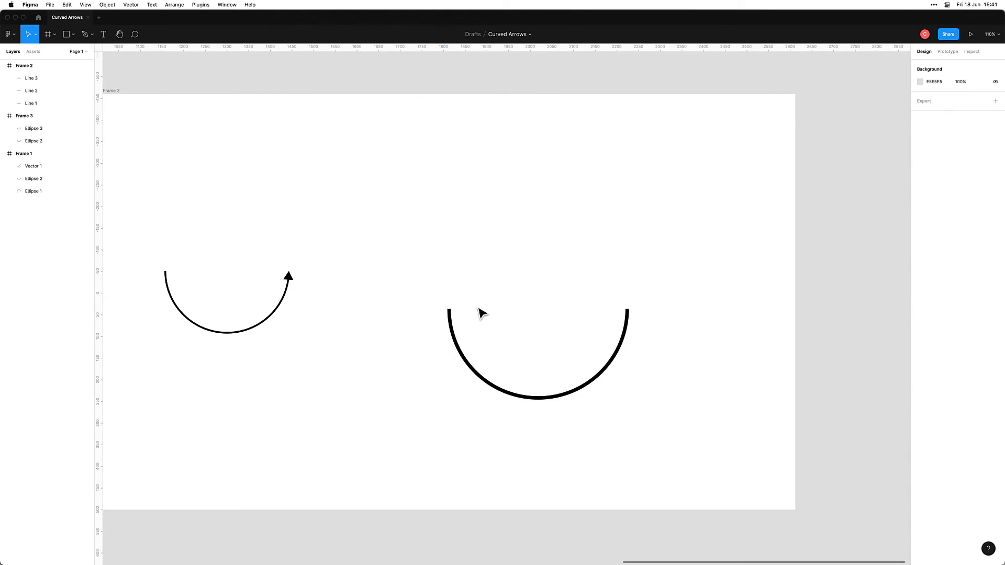
Set the end point of the new semicircle's stroke to Triangle arrow, leaving its start point plain.
{"action": "left_click", "coordinate": [589, 389]}
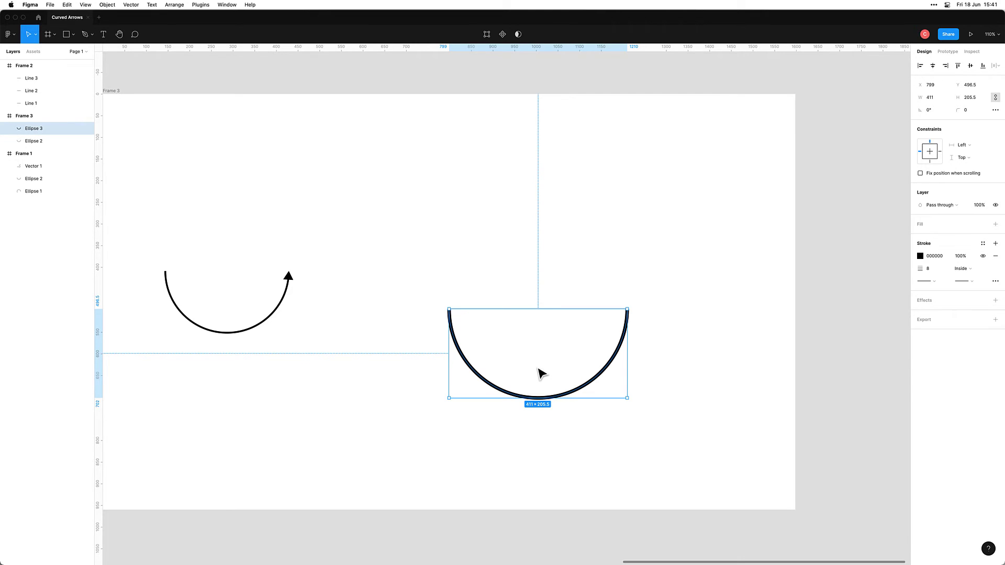
{"action": "left_click", "coordinate": [970, 281]}
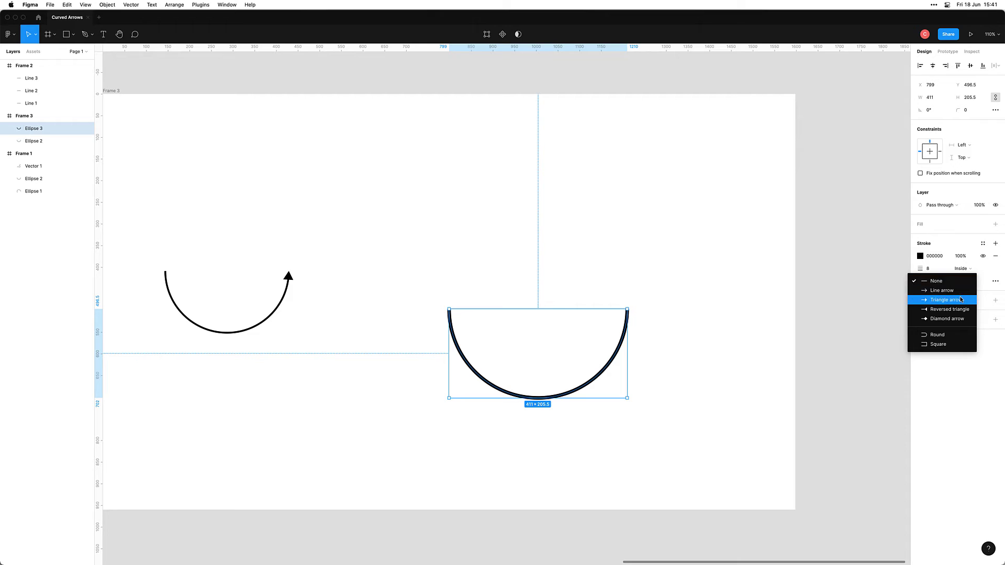
{"action": "left_click", "coordinate": [961, 299]}
{"action": "left_click", "coordinate": [669, 422]}
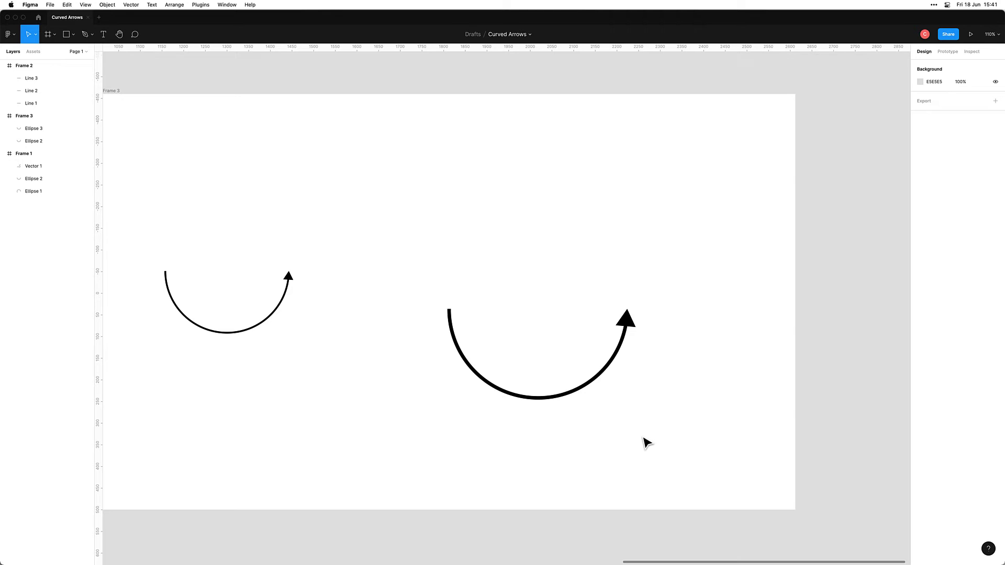
Move the larger semicircular arrow straight up by about 120 px in Frame 3.
{"action": "left_click", "coordinate": [579, 394]}
{"action": "key", "text": "shift+Up"}
{"action": "key", "text": "shift+Up"}
{"action": "key", "text": "shift+Up"}
{"action": "key", "text": "shift+Up"}
{"action": "key", "text": "shift+Up"}
{"action": "key", "text": "shift+Up"}
{"action": "key", "text": "shift+Up"}
{"action": "key", "text": "shift+Up"}
{"action": "key", "text": "shift+Up"}
{"action": "left_click", "coordinate": [557, 414]}
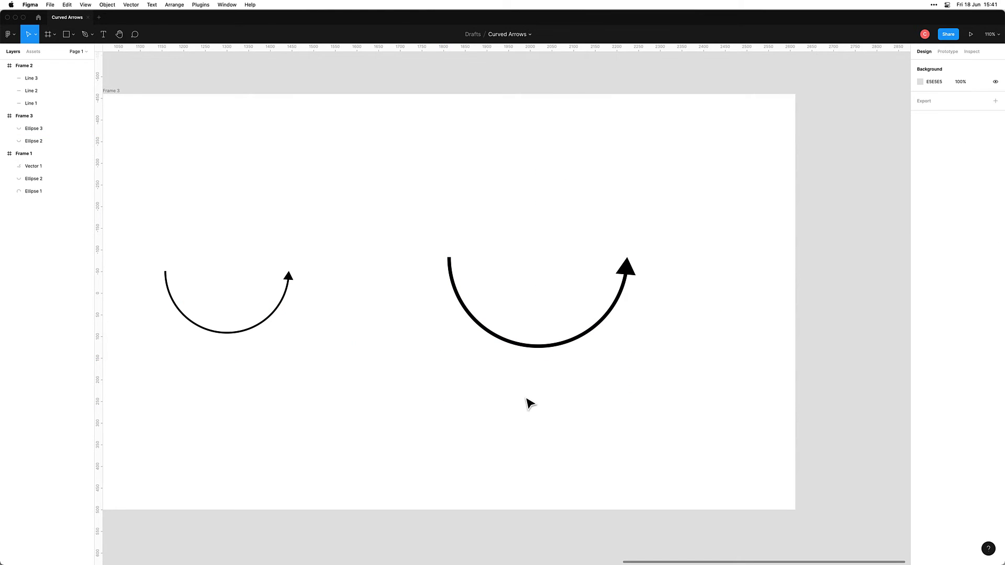
{"action": "scroll", "coordinate": [425, 342], "scroll_direction": "down", "scroll_amount": 8}
{"action": "scroll", "coordinate": [366, 361], "scroll_direction": "left", "scroll_amount": 2}
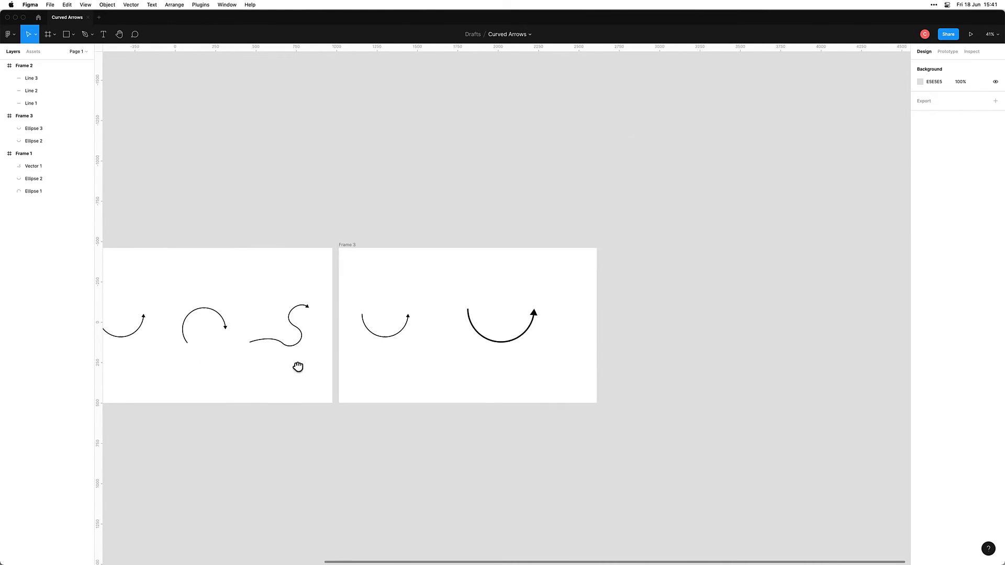
Duplicate Frame 1 with its three curved arrows as a new frame beside Frame 3.
{"action": "scroll", "coordinate": [298, 366], "scroll_direction": "left", "scroll_amount": 3}
{"action": "left_click", "coordinate": [207, 228]}
{"action": "key", "text": "super+d"}
{"action": "scroll", "coordinate": [580, 300], "scroll_direction": "right", "scroll_amount": 3}
{"action": "left_click", "coordinate": [725, 363]}
{"action": "scroll", "coordinate": [507, 363], "scroll_direction": "up", "scroll_amount": 10}
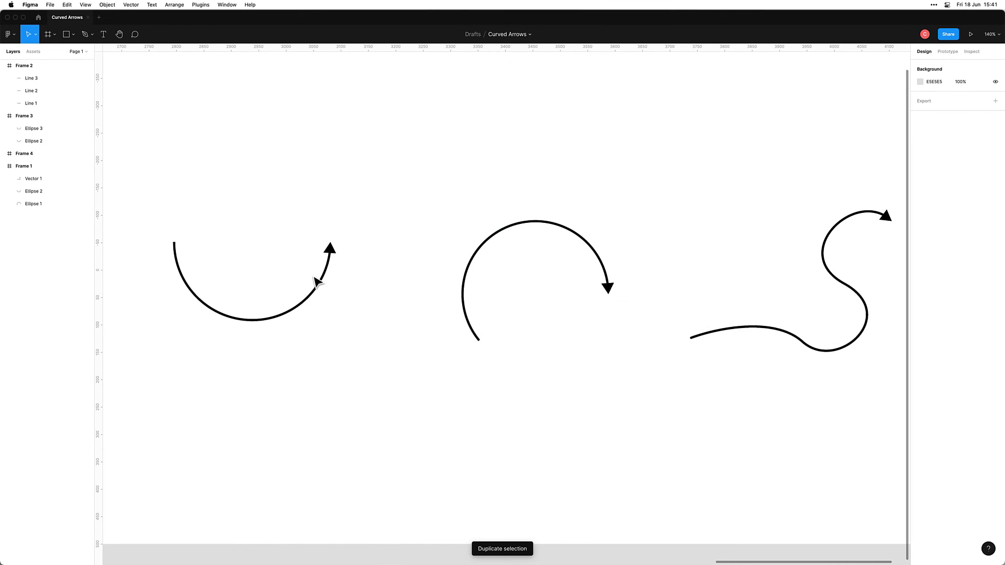
Delete the semicircular arrow and the S-shaped arrow from the duplicated frame.
{"action": "left_click", "coordinate": [319, 283]}
{"action": "key", "text": "BackSpace"}
{"action": "left_click", "coordinate": [790, 342]}
{"action": "key", "text": "BackSpace"}
{"action": "scroll", "coordinate": [590, 332], "scroll_direction": "down", "scroll_amount": 3}
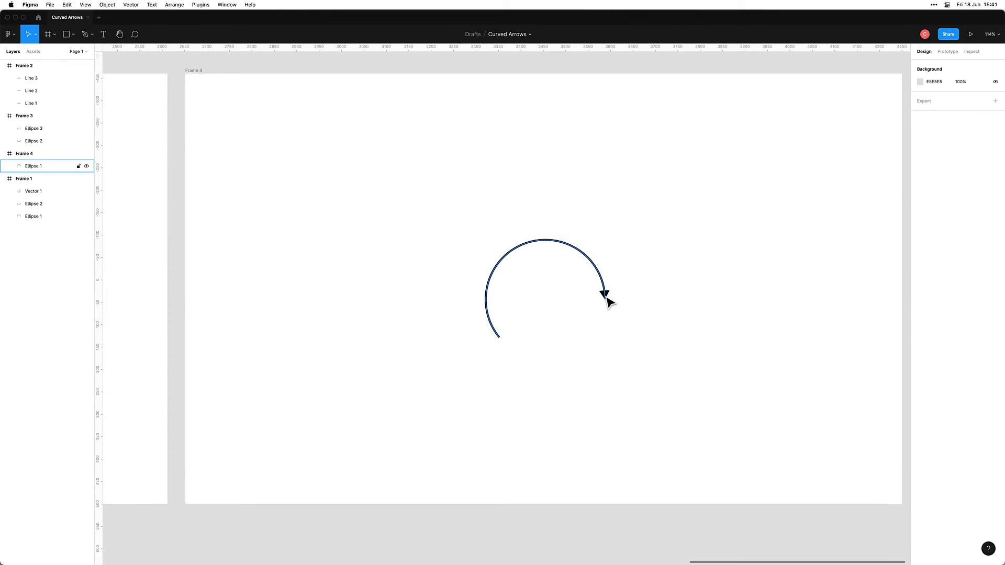
Move the remaining arc arrow in Frame 4 straight left by about 430 px.
{"action": "left_click_drag", "start_coordinate": [607, 300], "coordinate": [415, 299]}
{"action": "left_click", "coordinate": [505, 393]}
{"action": "scroll", "coordinate": [590, 372], "scroll_direction": "right", "scroll_amount": 4}
{"action": "scroll", "coordinate": [590, 372], "scroll_direction": "left", "scroll_amount": 3}
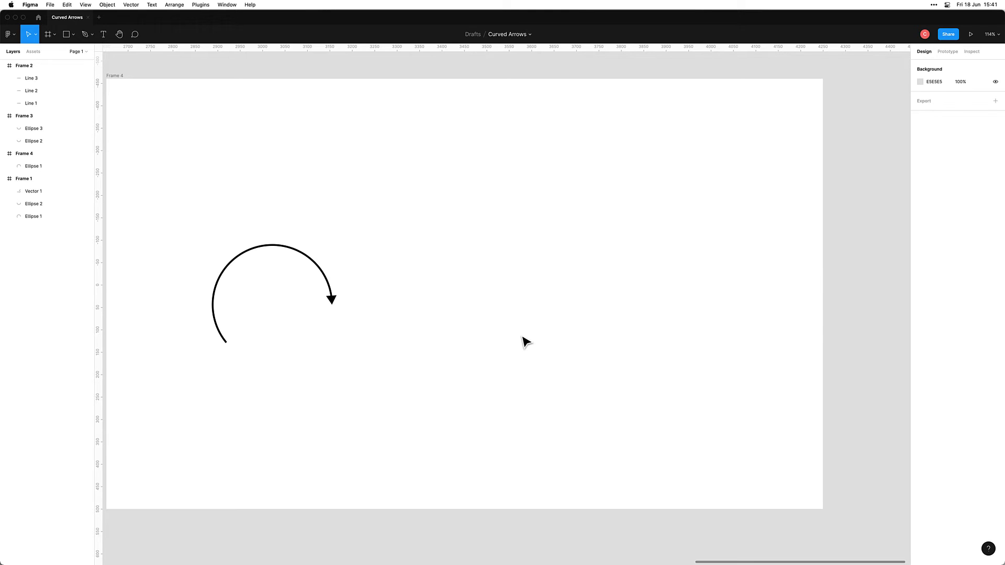
Draw a circle about 411 by 411 beside the arc arrow and replace its fill with a black 000000 stroke of thickness 8.
{"action": "key", "text": "o"}
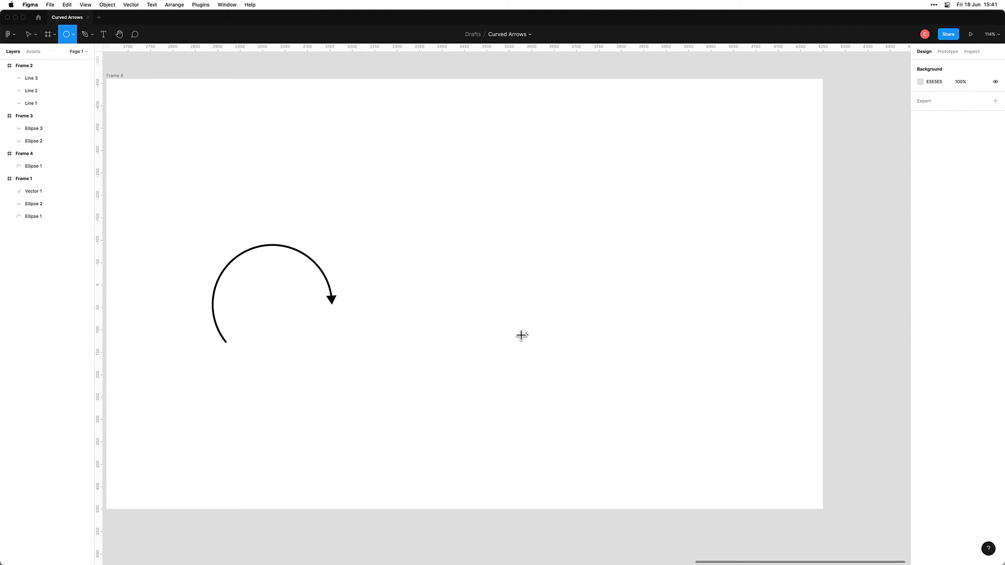
{"action": "left_click_drag", "start_coordinate": [545, 205], "coordinate": [727, 378]}
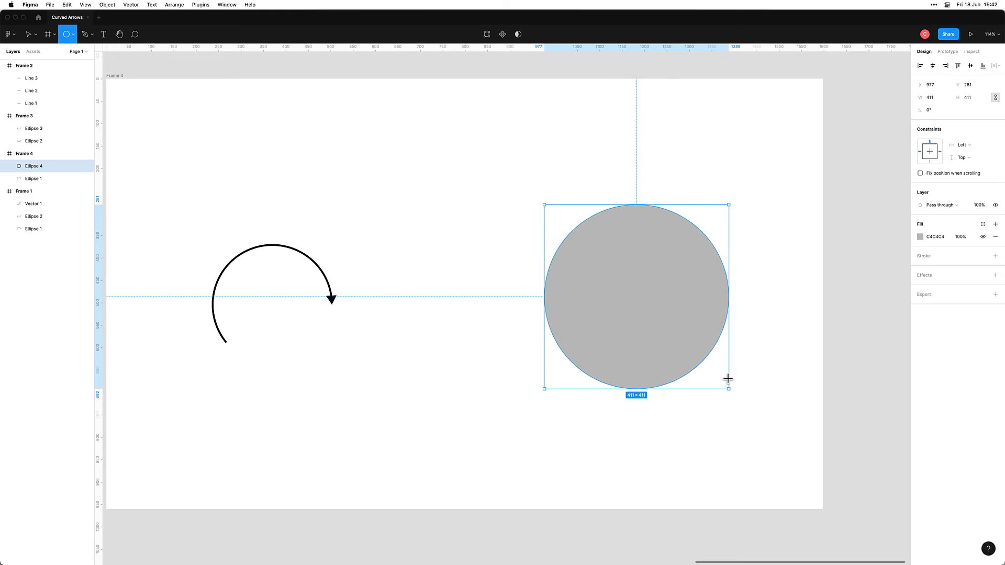
{"action": "left_click", "coordinate": [995, 237]}
{"action": "left_click", "coordinate": [996, 243]}
{"action": "type", "text": "4"}
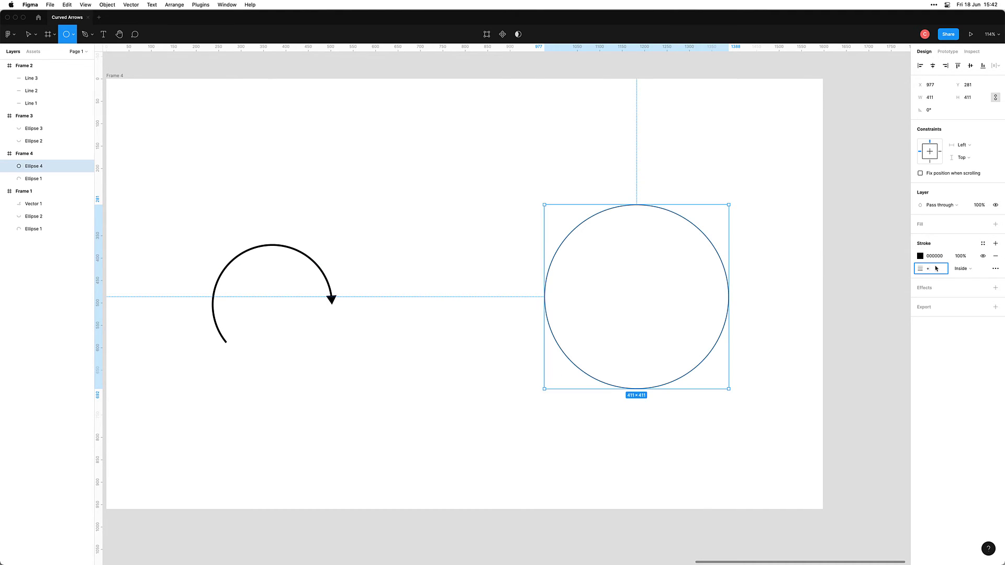
{"action": "key", "text": "Return"}
{"action": "left_click", "coordinate": [629, 450]}
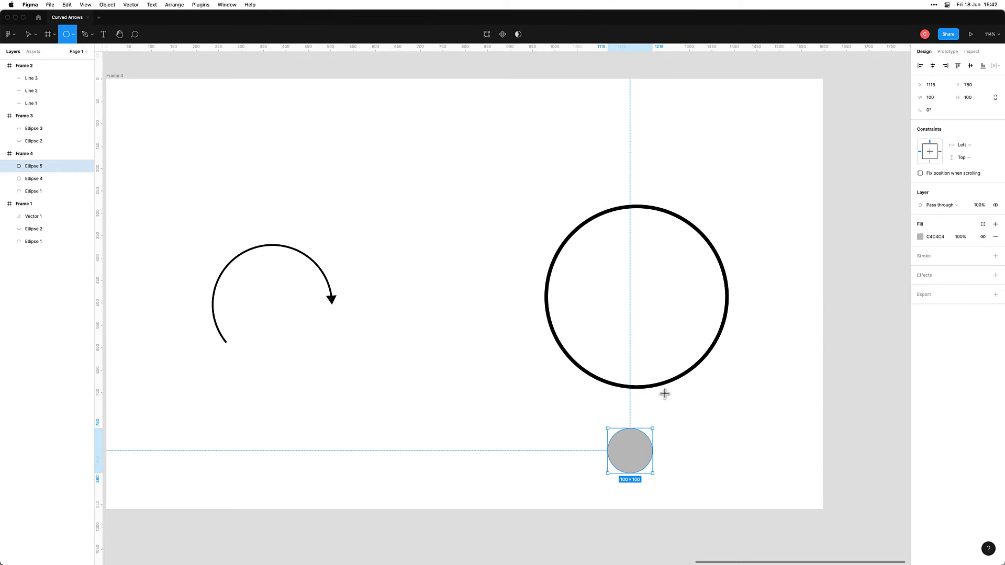
{"action": "key", "text": "super+z"}
{"action": "key", "text": "Escape"}
{"action": "key", "text": "Escape"}
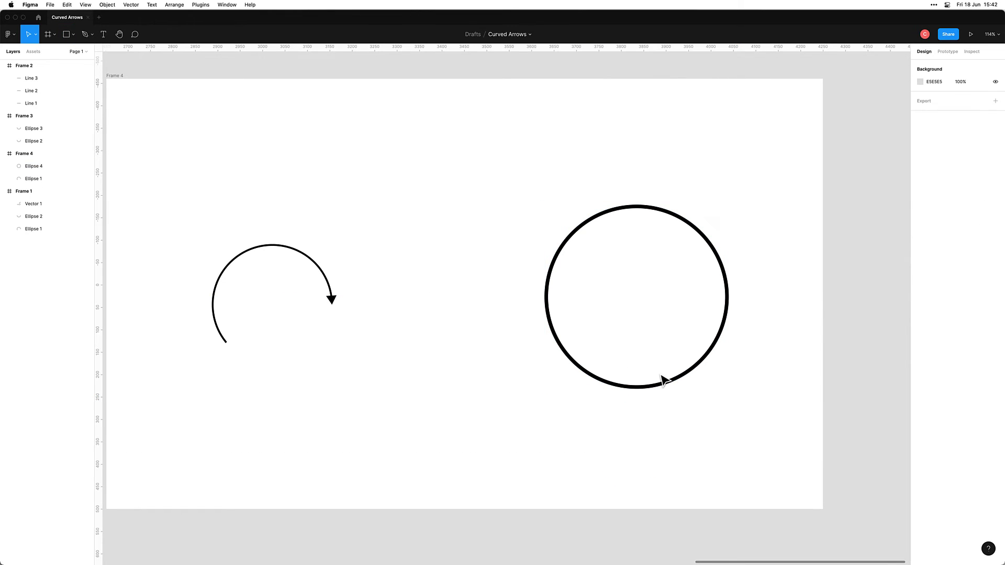
Nudge the outlined circle in Frame 4 up by 7 px to Y 274.
{"action": "left_click", "coordinate": [668, 385]}
{"action": "key", "text": "Up"}
{"action": "key", "text": "Up"}
{"action": "key", "text": "Up"}
{"action": "key", "text": "Up"}
{"action": "key", "text": "Up"}
{"action": "key", "text": "Up"}
{"action": "key", "text": "Up"}
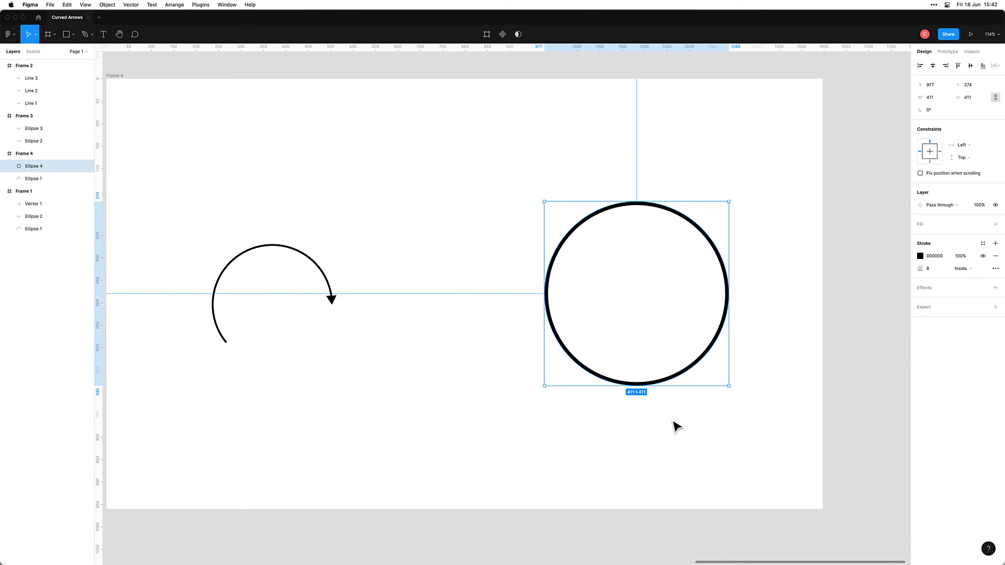
{"action": "left_click", "coordinate": [672, 429]}
Reduce the circle's arc sweep so a large wedge is cut from its lower right, ending at the lower left.
{"action": "left_click", "coordinate": [673, 381]}
{"action": "left_click_drag", "start_coordinate": [727, 298], "coordinate": [582, 347]}
{"action": "left_click", "coordinate": [601, 425]}
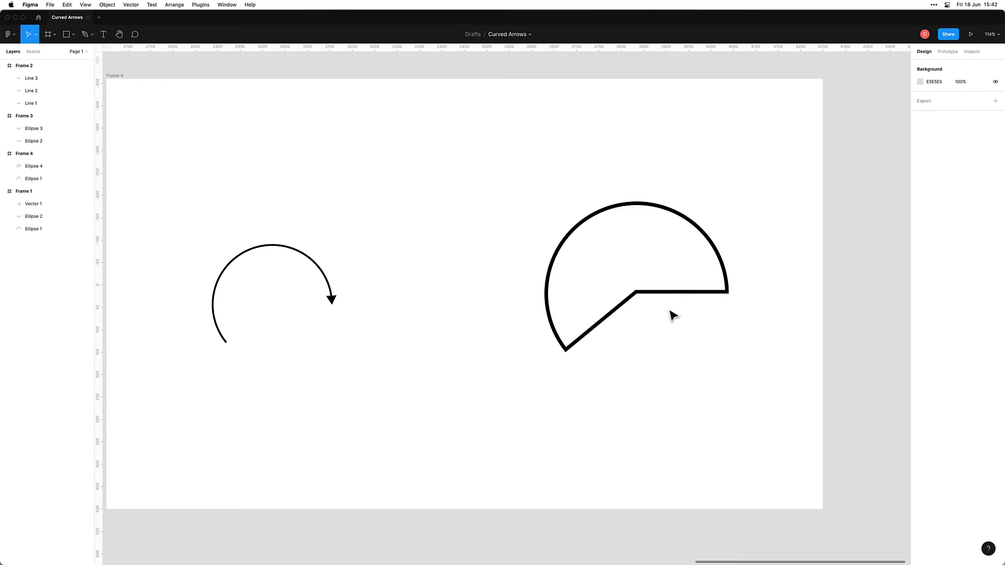
Delete the center anchor point of the pie shape in vector editing, leaving an open arc.
{"action": "double_click", "coordinate": [646, 294]}
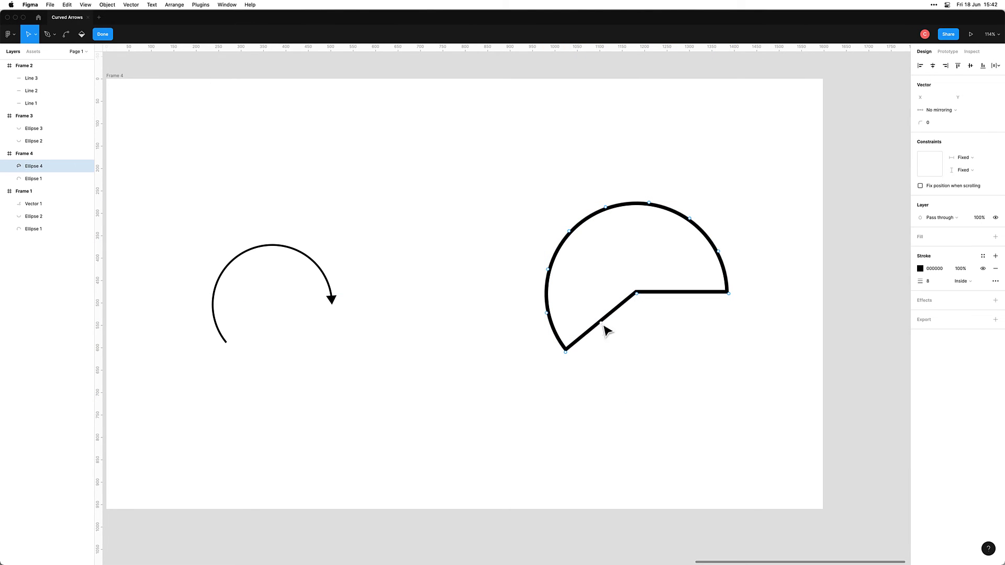
{"action": "left_click", "coordinate": [638, 300]}
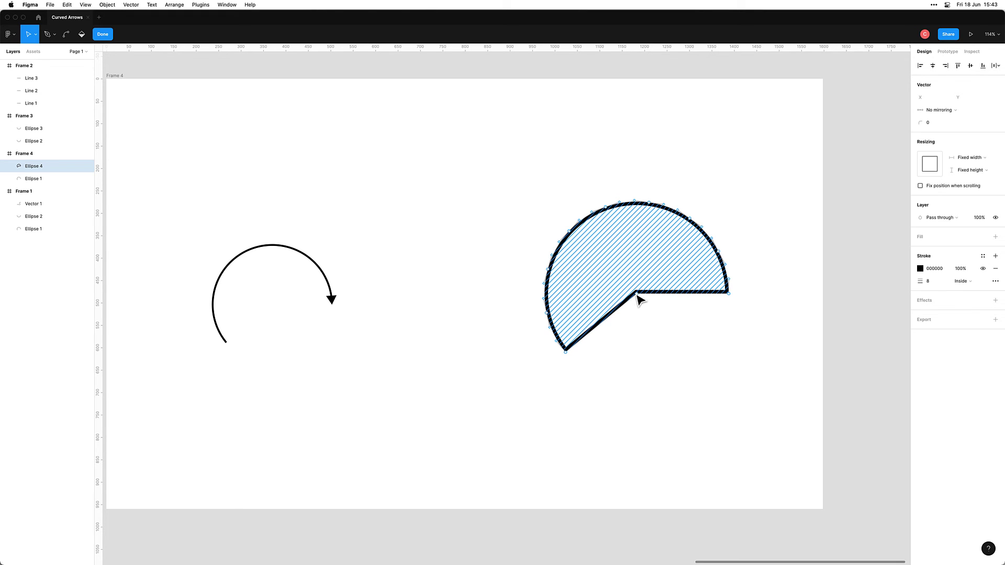
{"action": "left_click", "coordinate": [644, 311]}
{"action": "left_click", "coordinate": [637, 295]}
{"action": "key", "text": "Delete"}
{"action": "key", "text": "Escape"}
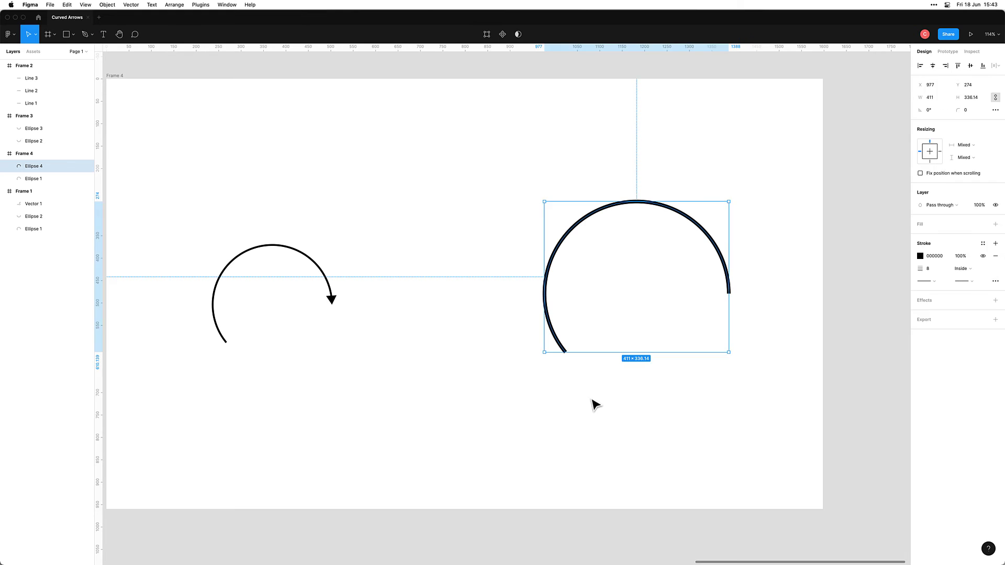
{"action": "key", "text": "Escape"}
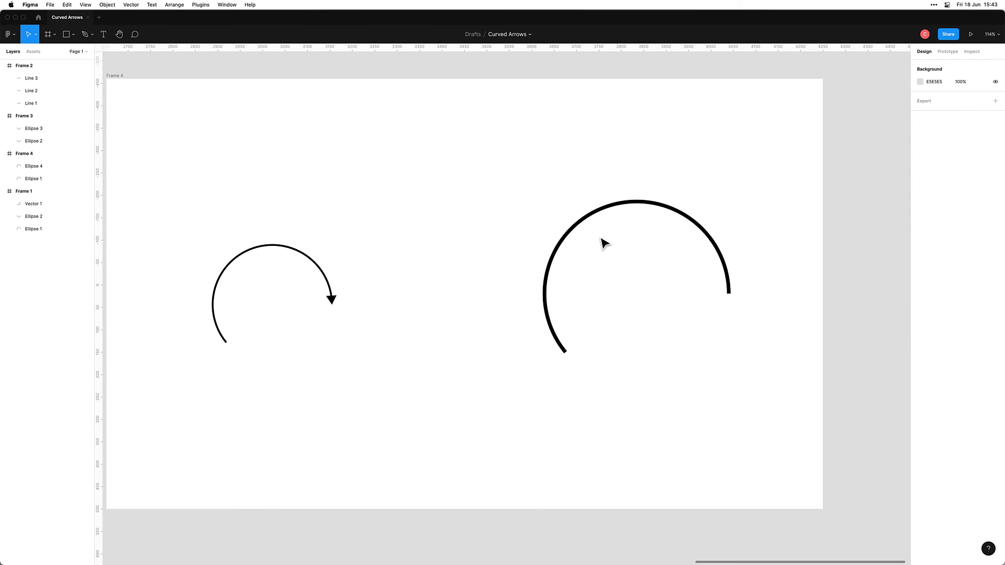
Try Triangle arrow as the end point of the whole open arc's stroke and undo it.
{"action": "left_click", "coordinate": [565, 348]}
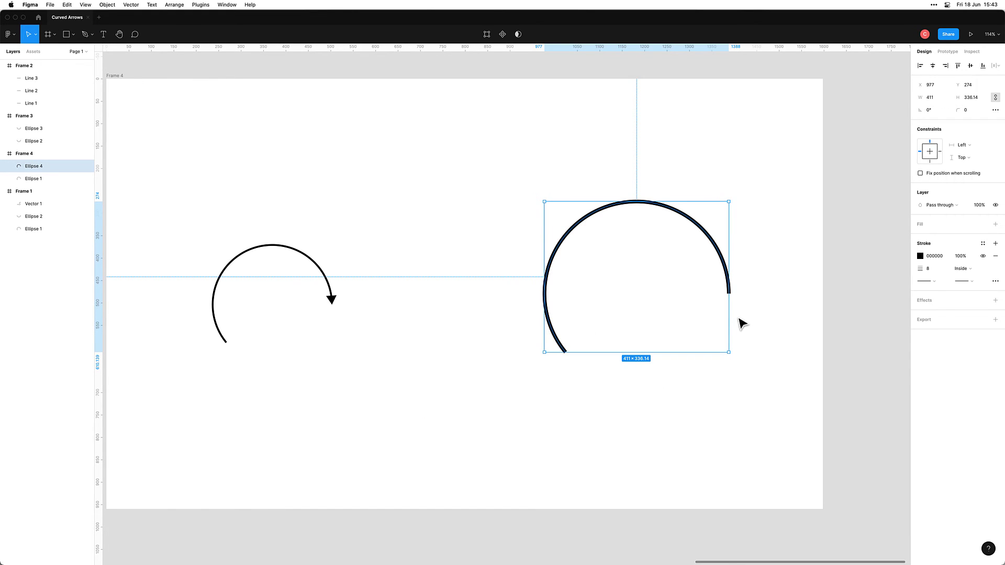
{"action": "left_click", "coordinate": [972, 283]}
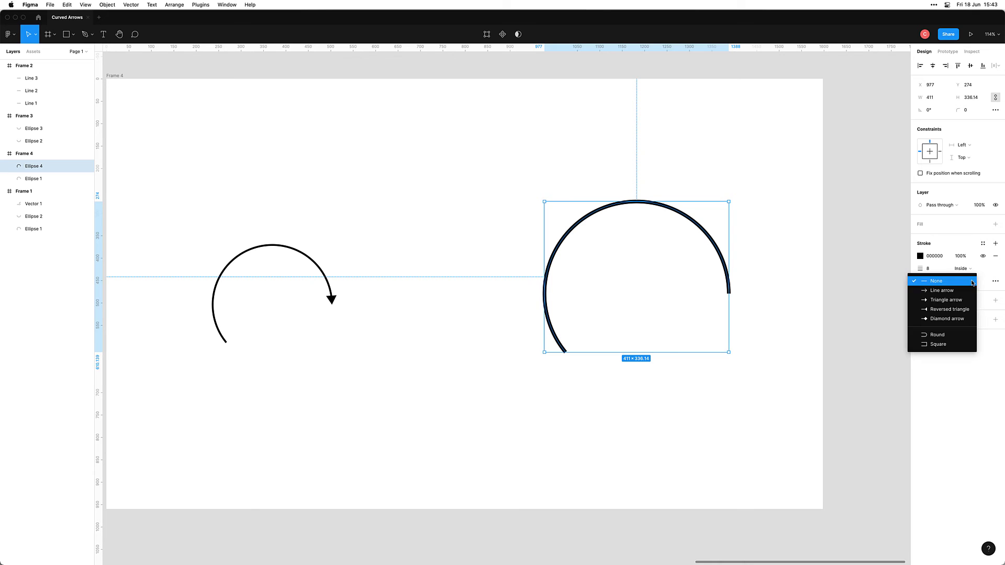
{"action": "left_click", "coordinate": [937, 301]}
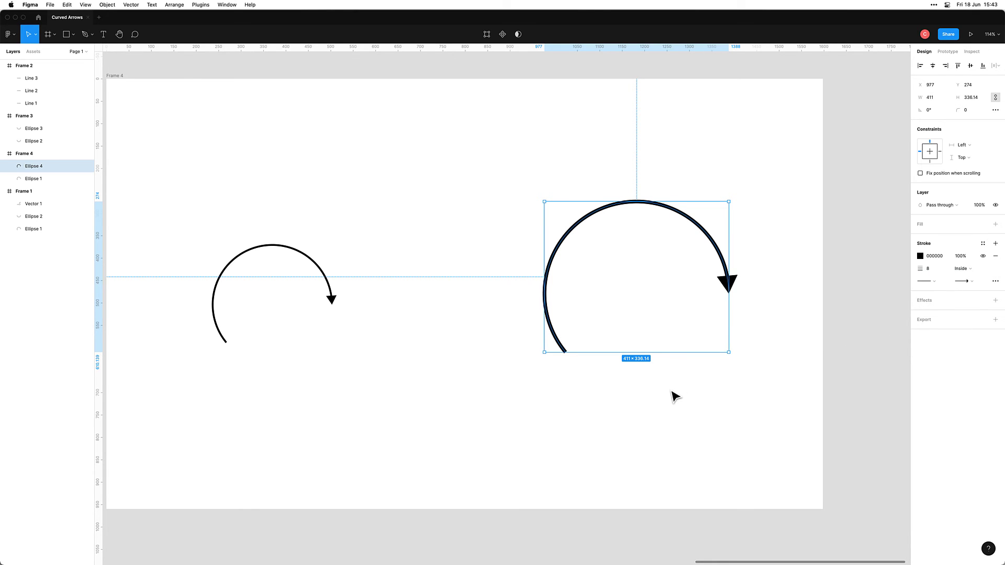
{"action": "left_click", "coordinate": [674, 397]}
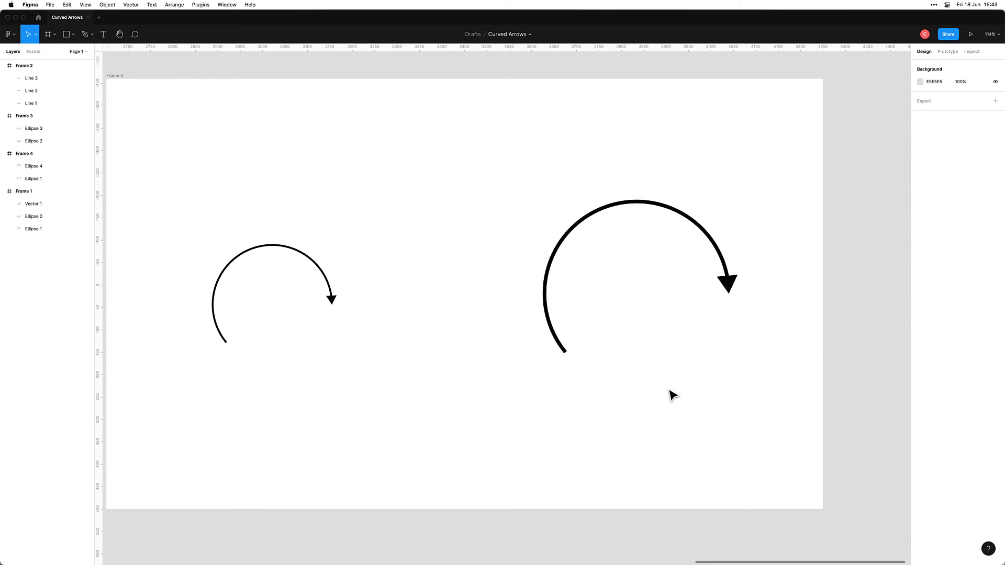
{"action": "key", "text": "super+z"}
{"action": "key", "text": "super+z"}
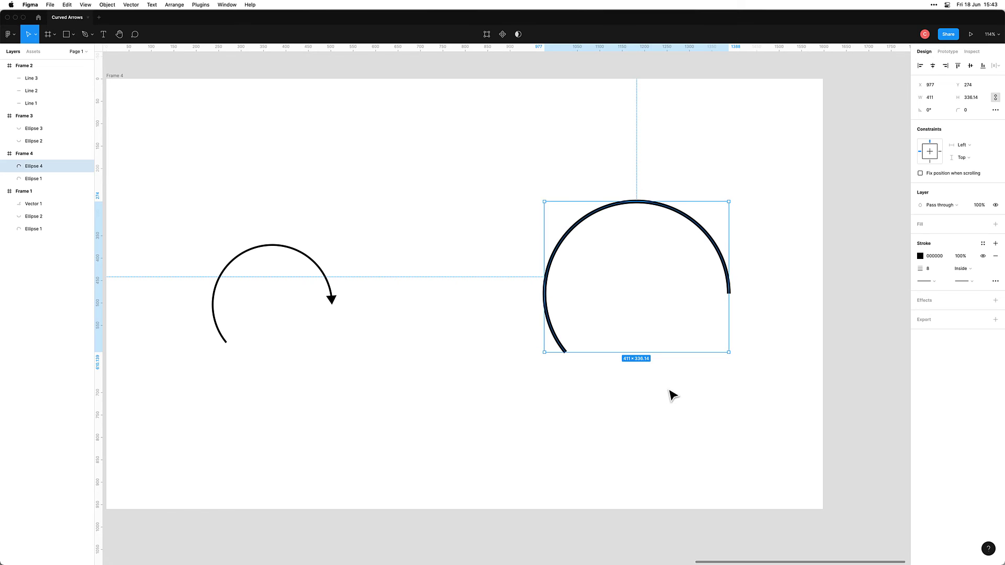
Set only the open arc's right-hand anchor point to a Triangle arrow end point in vector editing, using the advanced stroke settings.
{"action": "double_click", "coordinate": [728, 281]}
{"action": "left_click", "coordinate": [729, 294]}
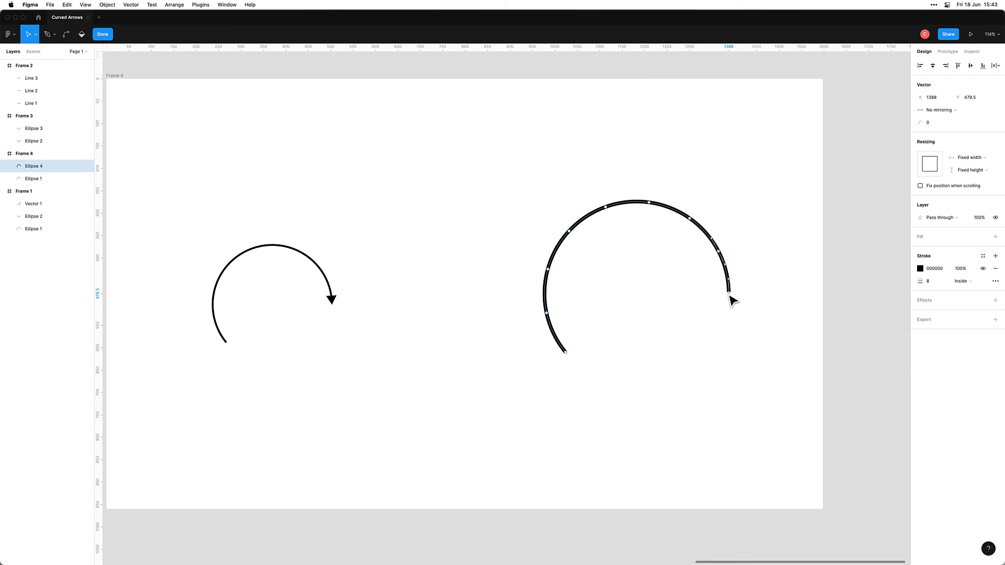
{"action": "left_click", "coordinate": [995, 282]}
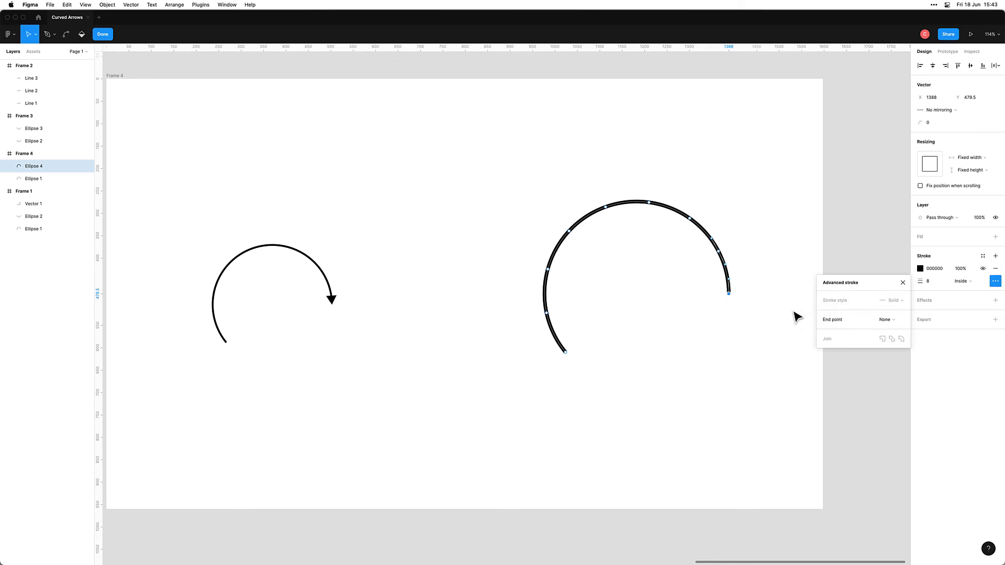
{"action": "left_click", "coordinate": [888, 321]}
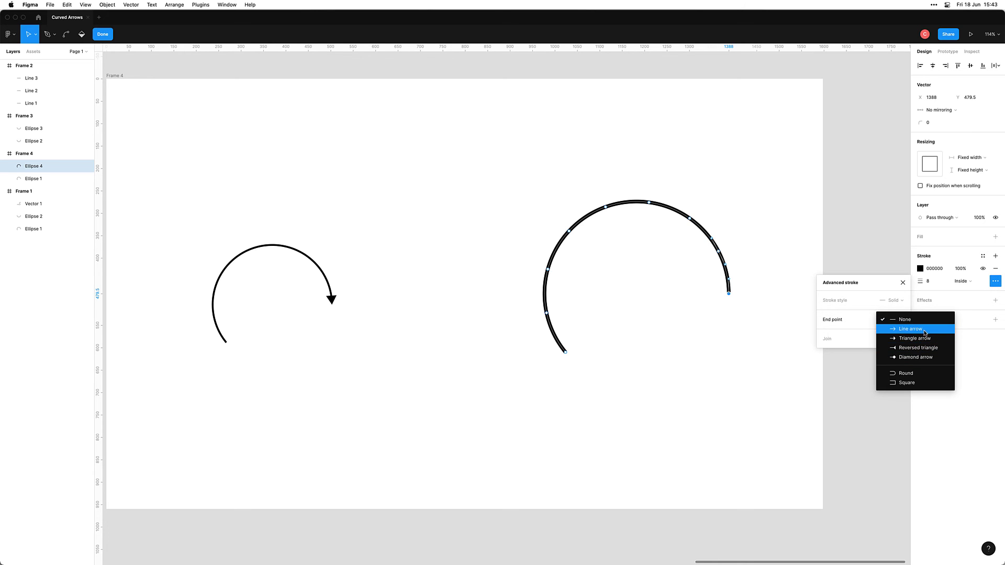
{"action": "left_click", "coordinate": [898, 338]}
{"action": "key", "text": "Escape"}
{"action": "key", "text": "Escape"}
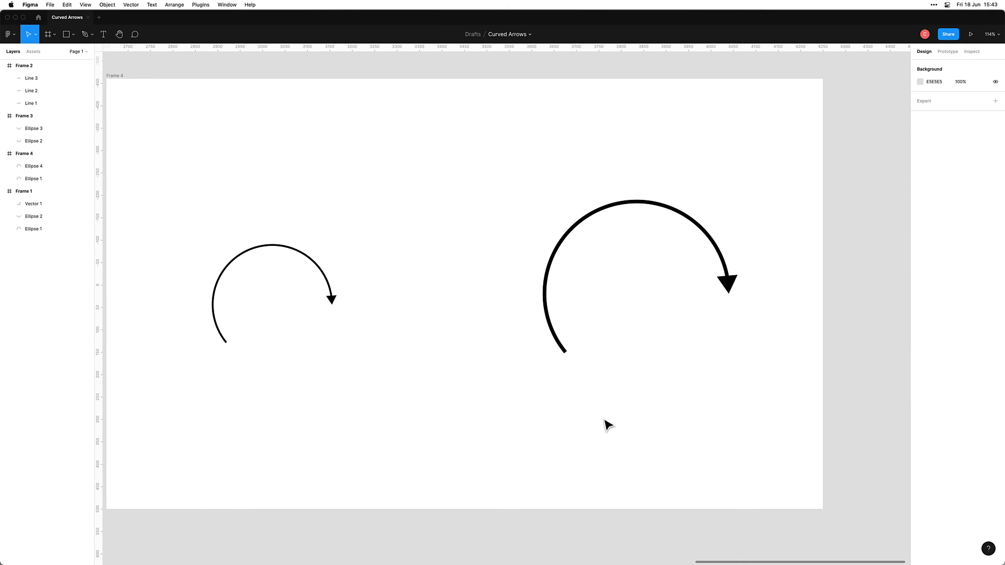
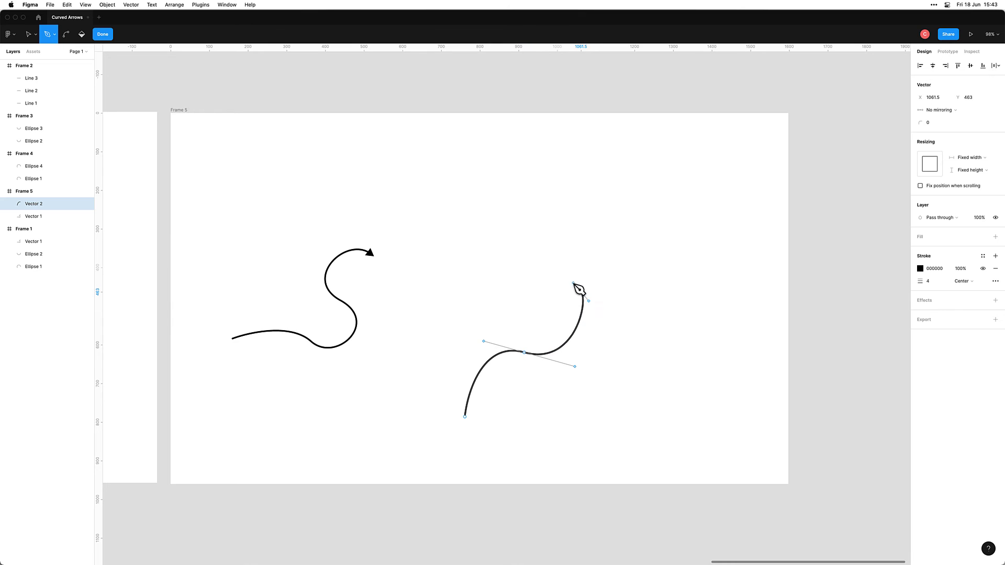
Finish the pen curve in Frame 5 with a curved point at its top and a final one at about X 1324.5, Y 380.
{"action": "left_click_drag", "start_coordinate": [590, 186], "coordinate": [651, 176]}
{"action": "left_click_drag", "start_coordinate": [683, 259], "coordinate": [683, 302]}
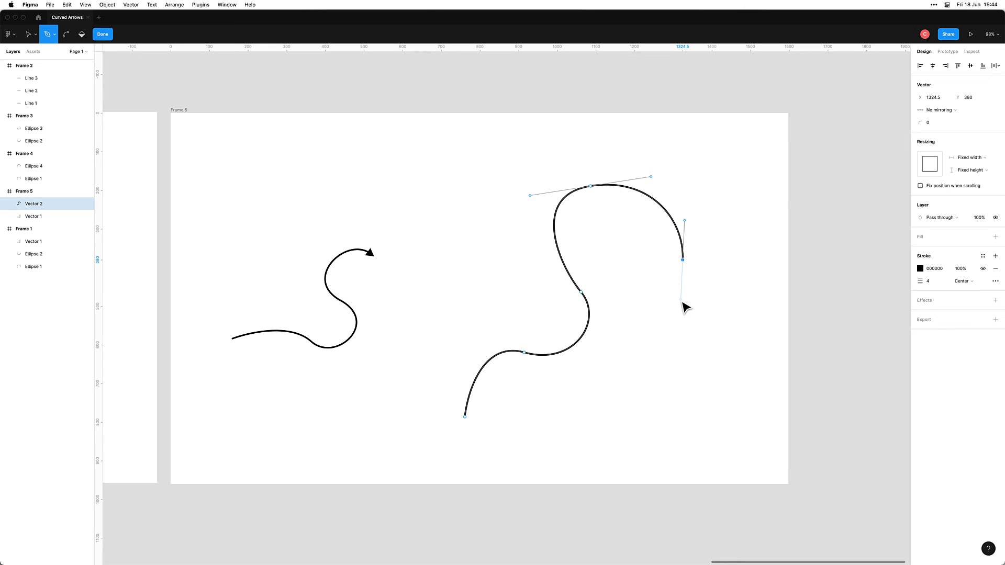
{"action": "key", "text": "Escape"}
{"action": "key", "text": "Escape"}
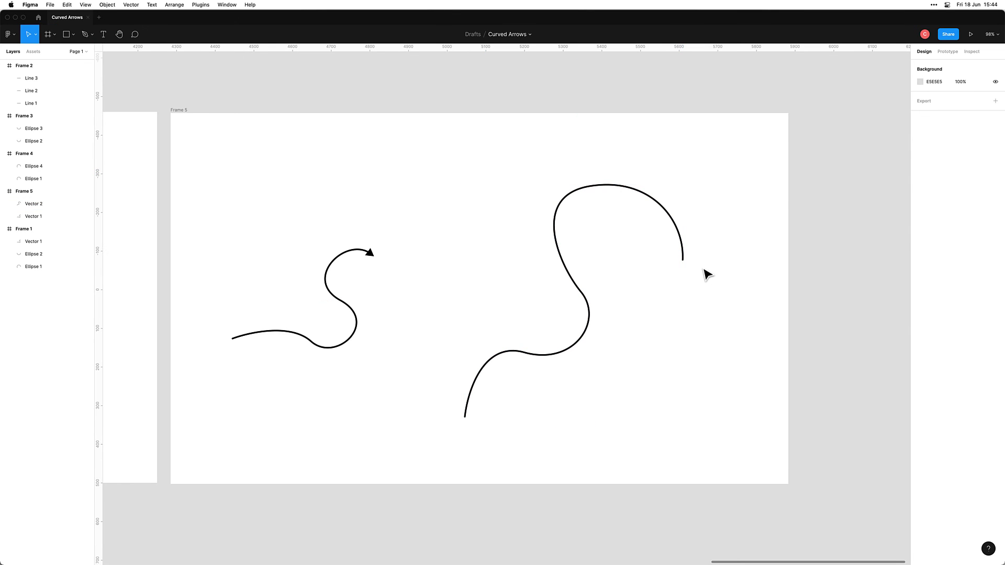
Set both the end point and the start point of the new curve's stroke to Triangle arrow.
{"action": "left_click", "coordinate": [683, 258]}
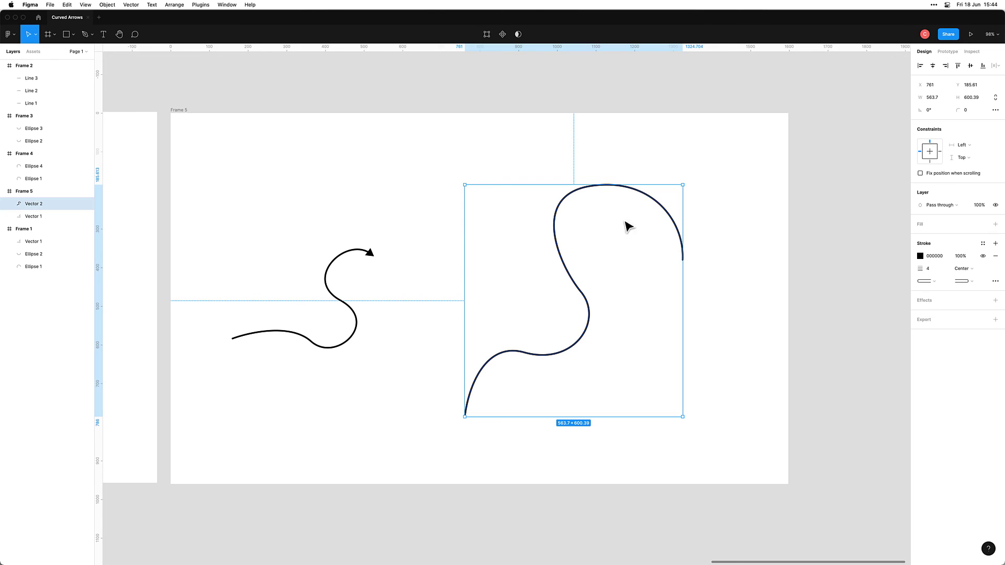
{"action": "left_click", "coordinate": [966, 281]}
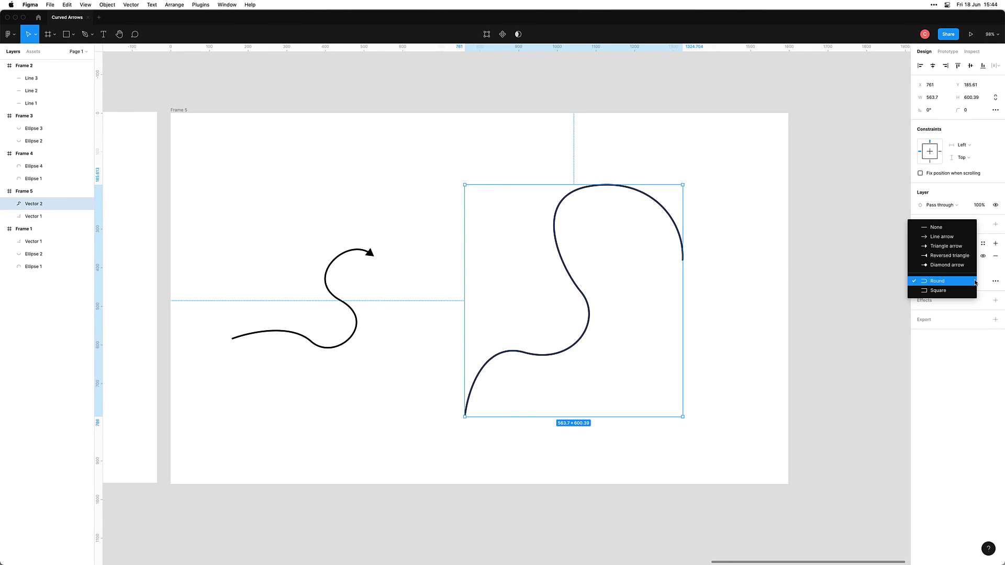
{"action": "left_click", "coordinate": [947, 246]}
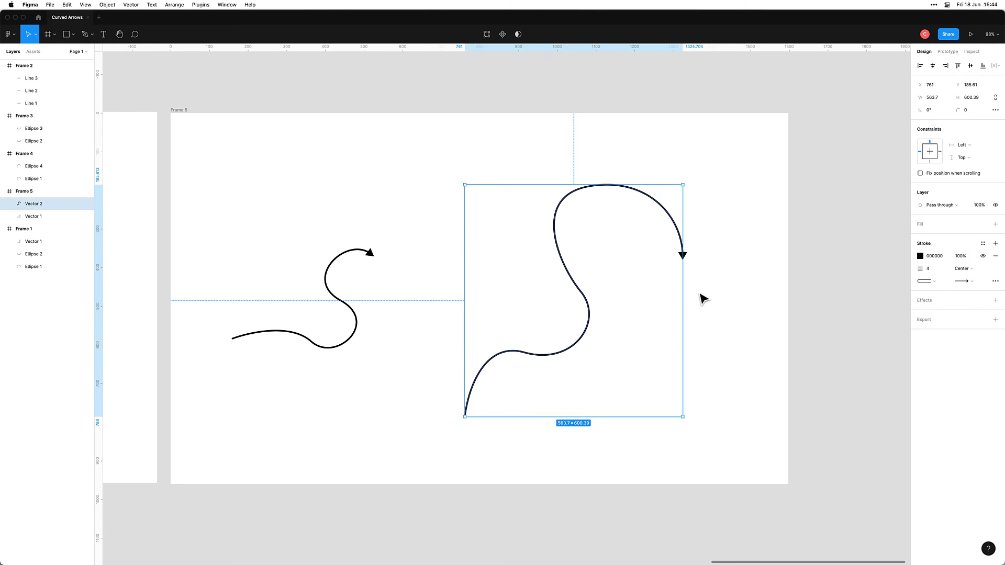
{"action": "left_click", "coordinate": [936, 283]}
{"action": "left_click", "coordinate": [945, 246]}
{"action": "left_click", "coordinate": [460, 446]}
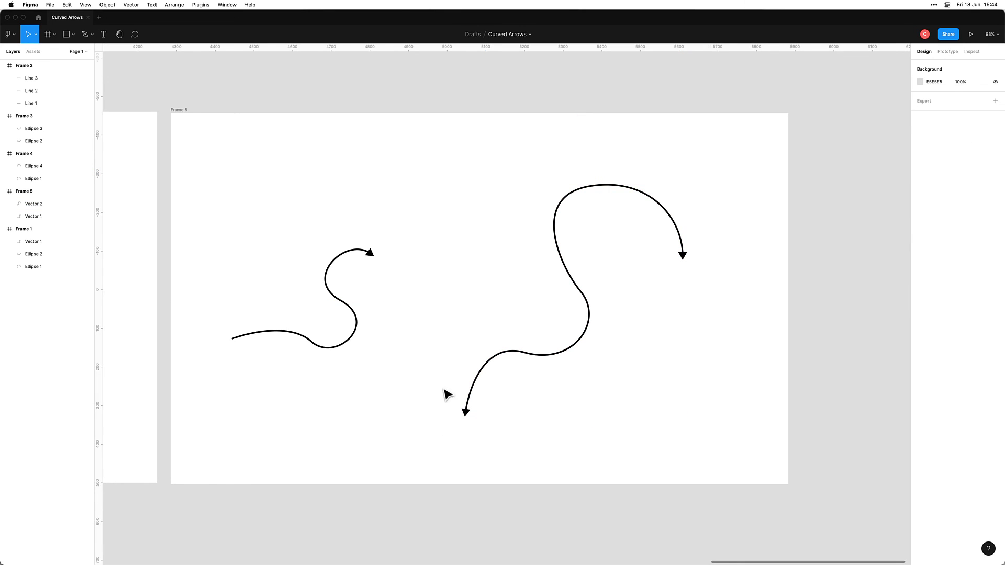
Set the end point of the new curve's stroke to None, keeping the arrowhead at its start.
{"action": "left_click", "coordinate": [564, 358]}
{"action": "left_click", "coordinate": [963, 281]}
{"action": "left_click", "coordinate": [937, 262]}
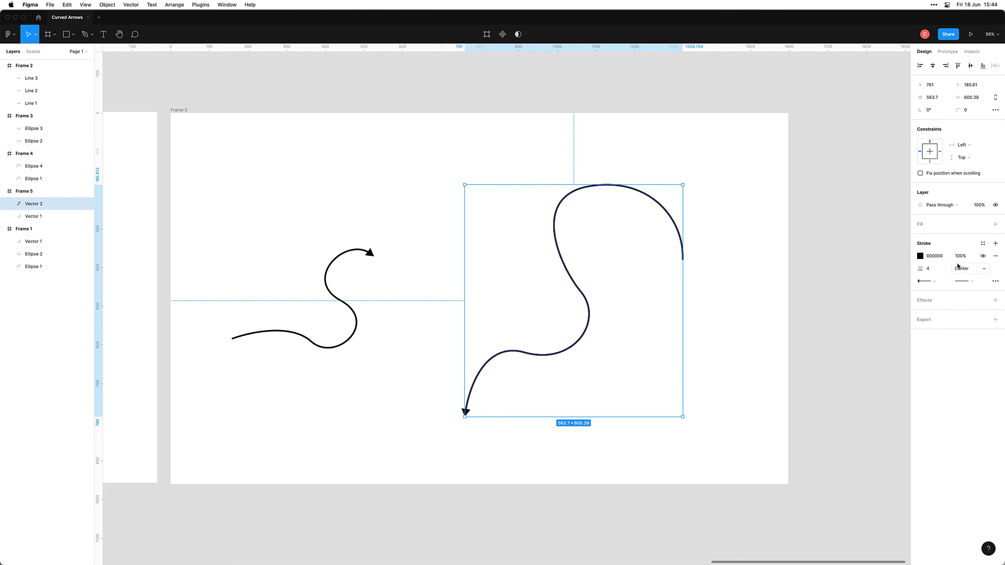
{"action": "left_click", "coordinate": [672, 425]}
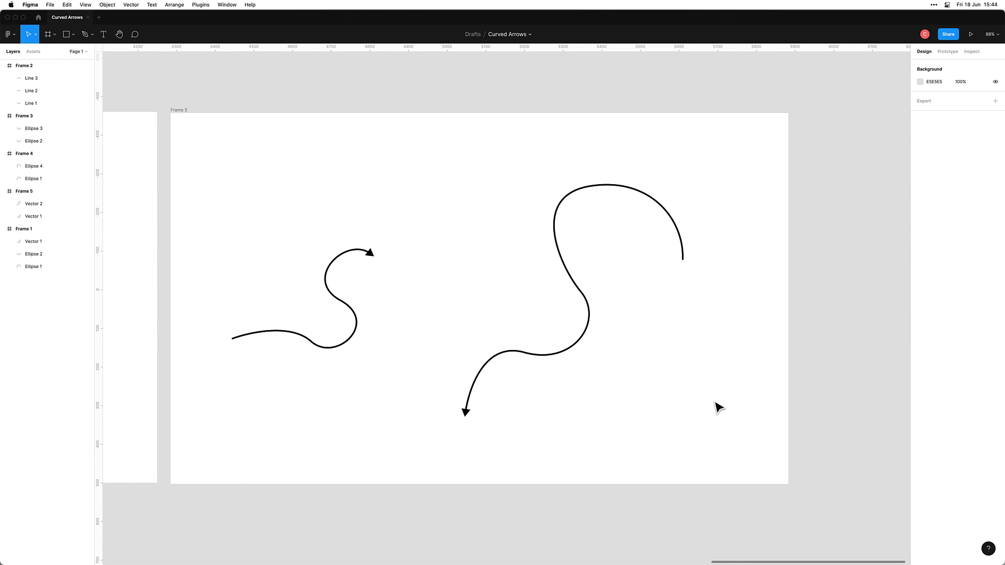